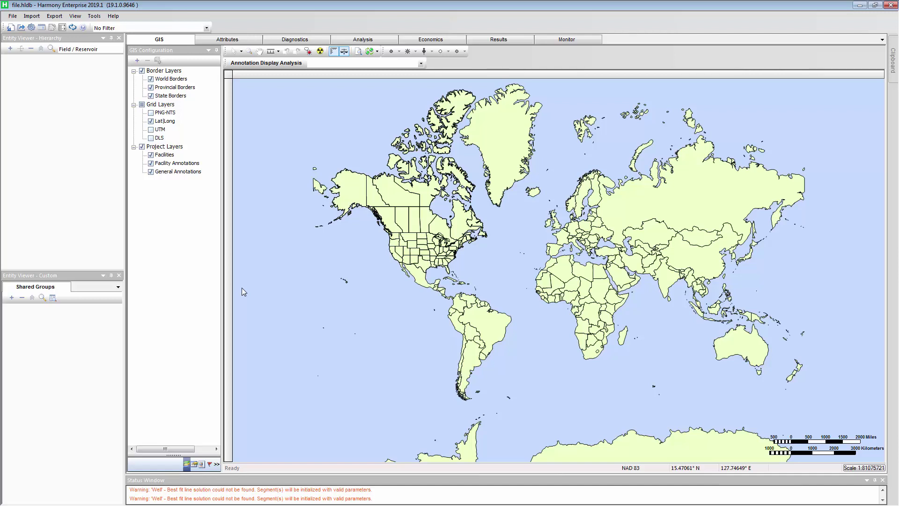
- Add a new oil well to the entity hierarchy
{"action": "left_click", "coordinate": [10, 48]}
{"action": "mouse_move", "coordinate": [26, 66]}
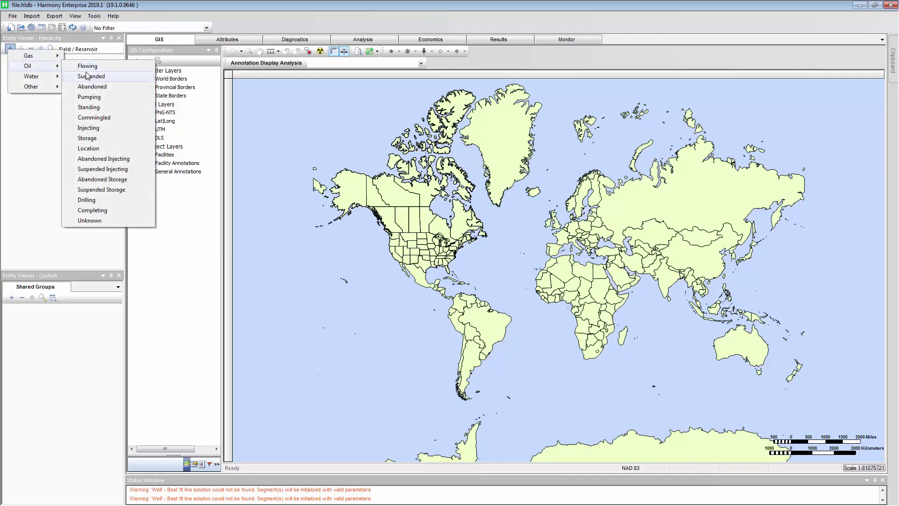
{"action": "left_click", "coordinate": [88, 75]}
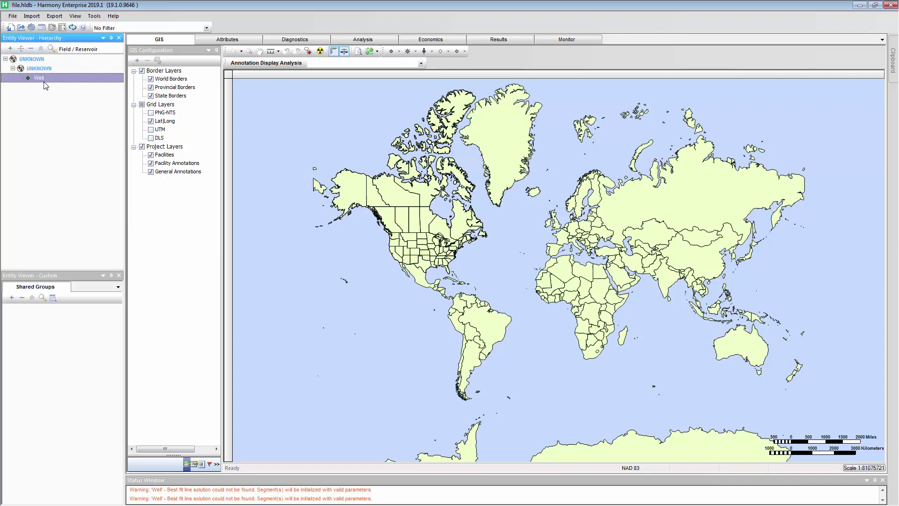
- In the well's analysis property editors, set initial pressure to 6000 psi(a), reservoir temperature to 200 °F, thickness to 100 ft and porosity to 7%
{"action": "left_click", "coordinate": [357, 39]}
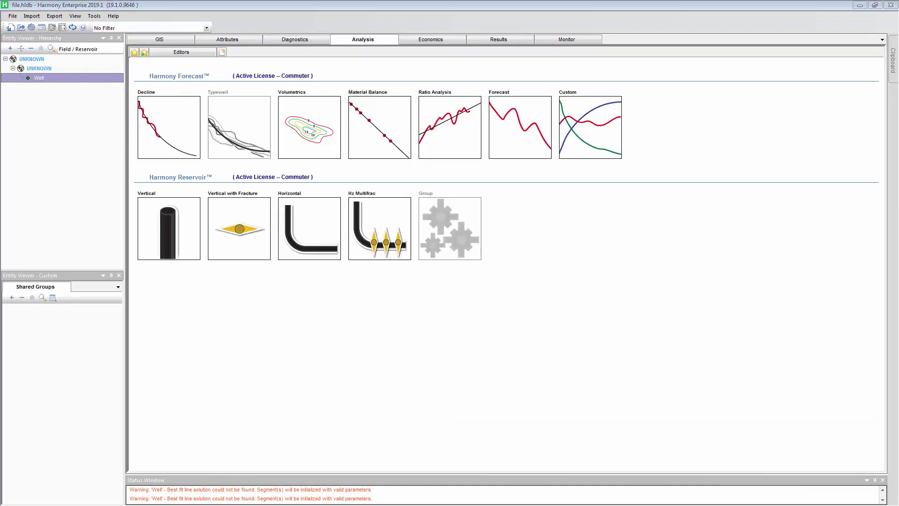
{"action": "left_click", "coordinate": [169, 55]}
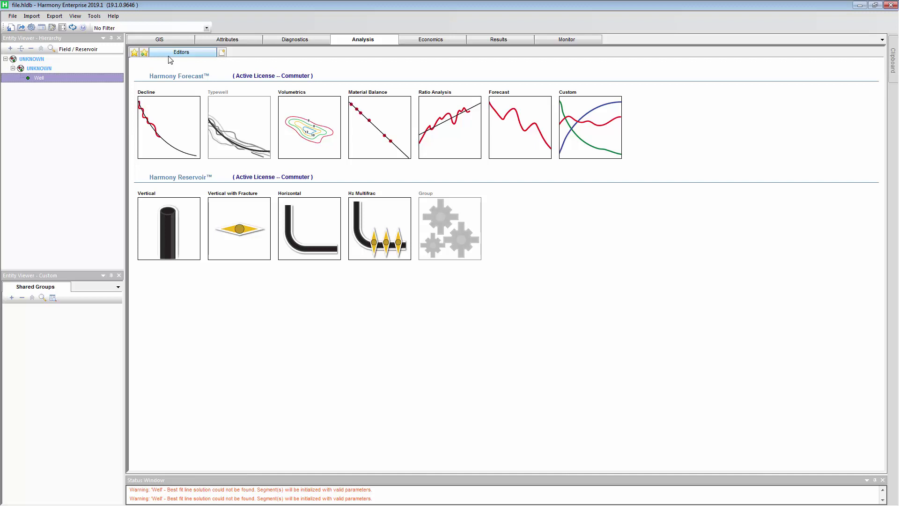
{"action": "left_click", "coordinate": [153, 203]}
{"action": "type", "text": "6000"}
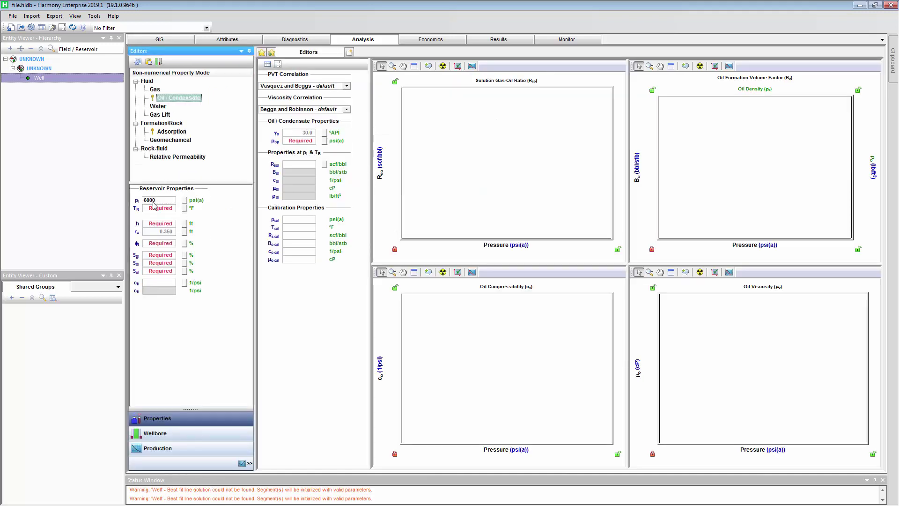
{"action": "key", "text": "Tab"}
{"action": "type", "text": "200"}
{"action": "key", "text": "Tab"}
{"action": "type", "text": "200"}
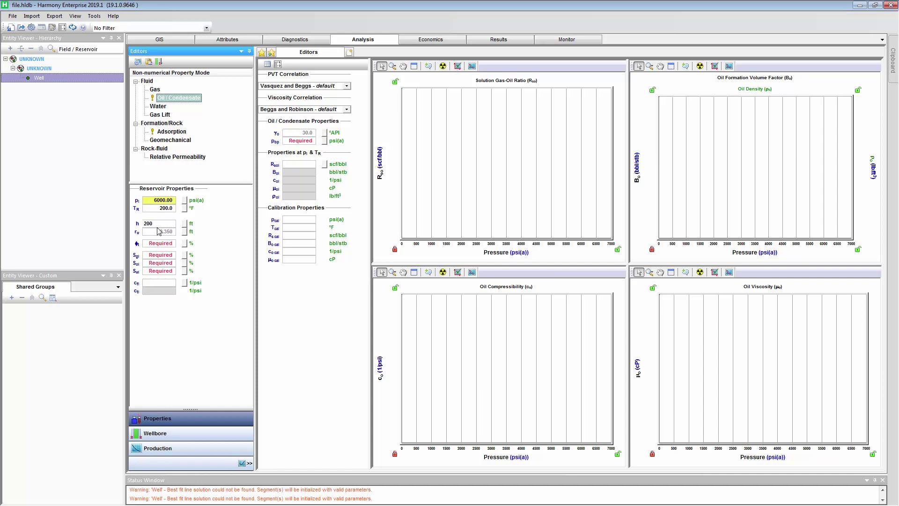
{"action": "left_click", "coordinate": [159, 243]}
{"action": "type", "text": "7"}
- Set the reservoir's initial oil saturation to 60%
{"action": "left_click", "coordinate": [154, 263]}
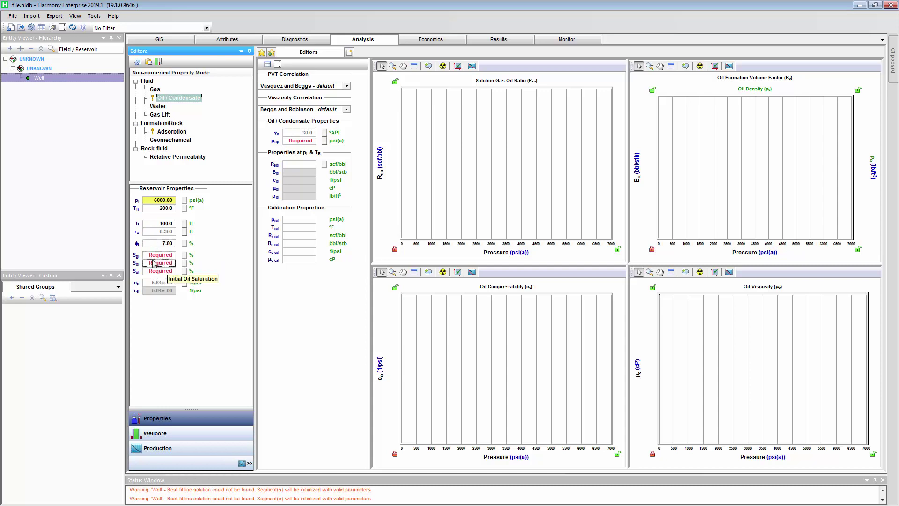
{"action": "type", "text": "60"}
{"action": "key", "text": "Return"}
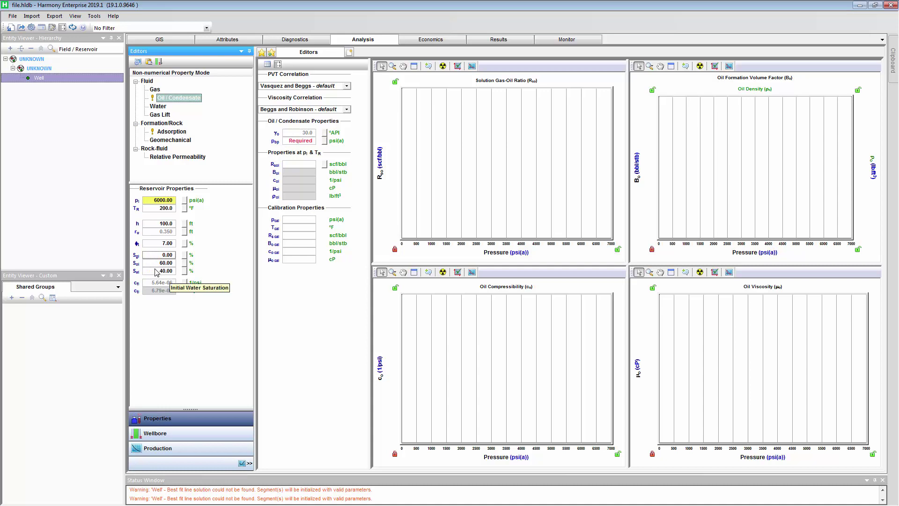
- Set the oil gravity to 45 °API and the bubble point pressure to 3000 psi(a)
{"action": "left_click", "coordinate": [304, 134]}
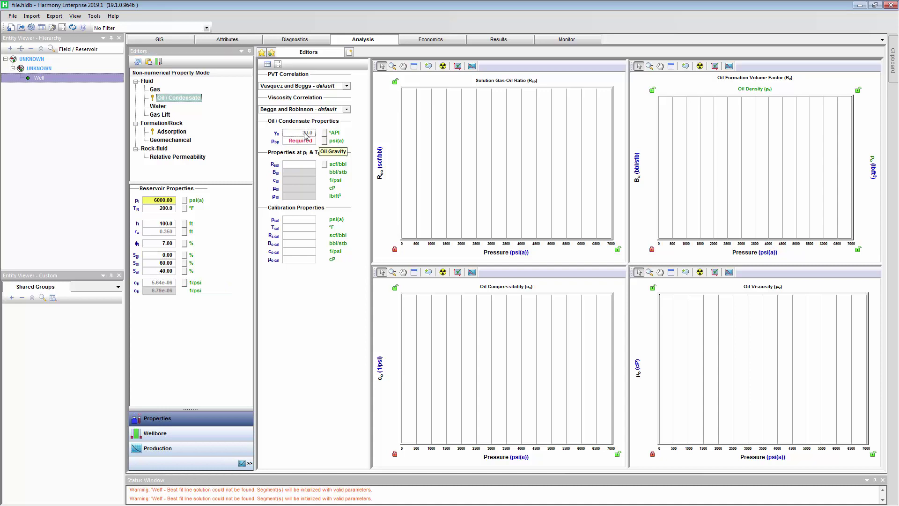
{"action": "type", "text": "45"}
{"action": "left_click", "coordinate": [293, 143]}
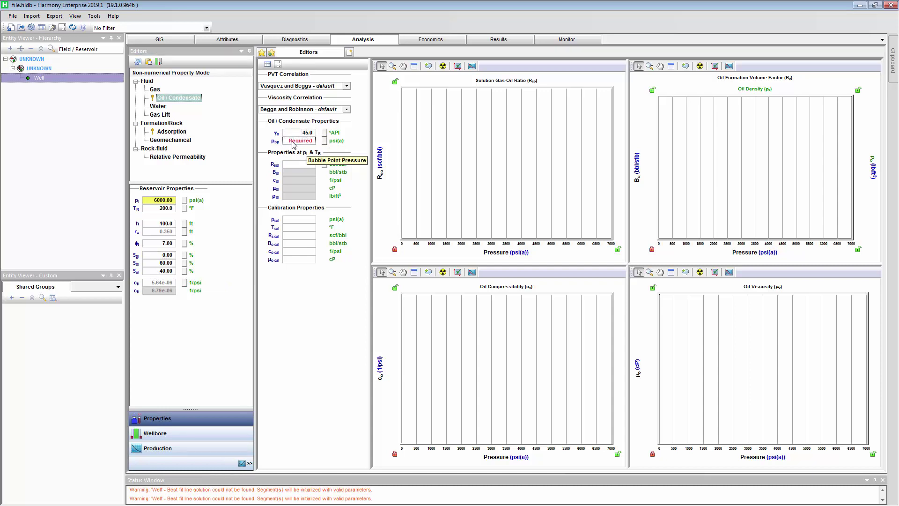
{"action": "type", "text": "3000"}
{"action": "left_click", "coordinate": [298, 133]}
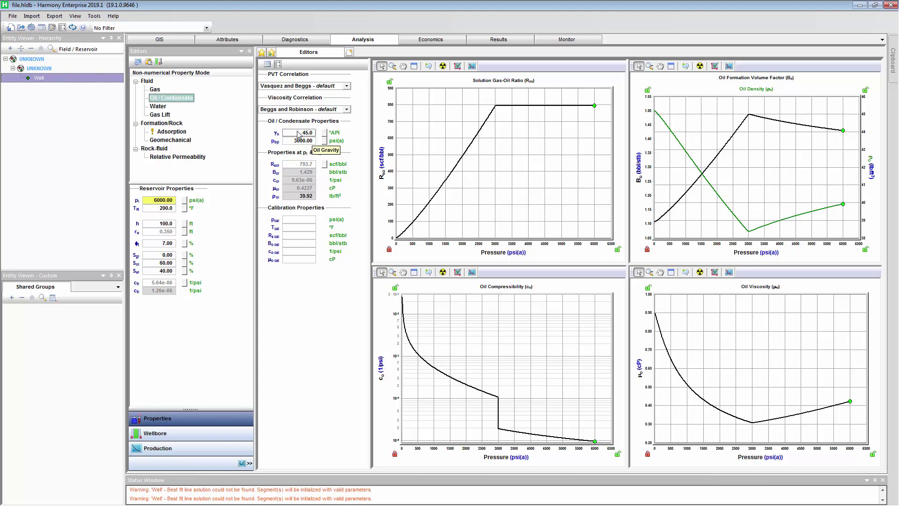
- Create a multiphase hybrid Black Oil analysis for the well using the Hz Multifrac reservoir model
{"action": "left_click", "coordinate": [349, 52]}
{"action": "left_click", "coordinate": [372, 214]}
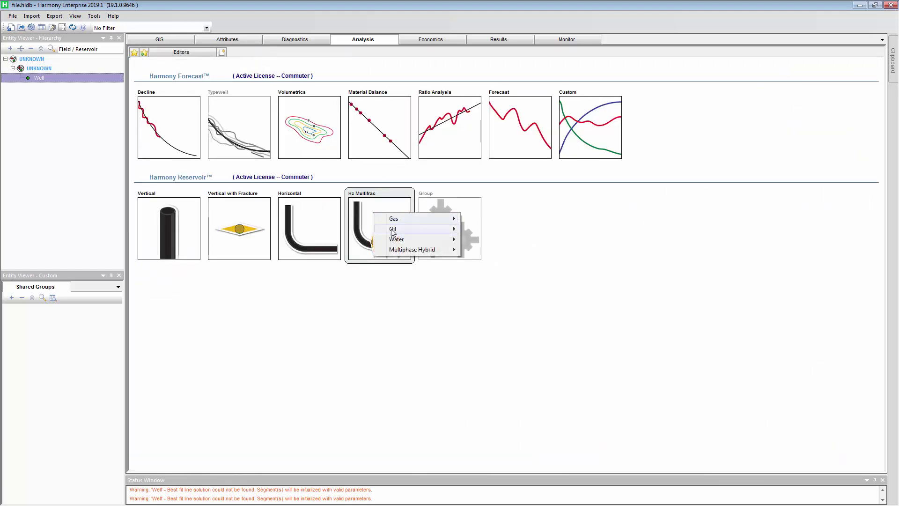
{"action": "mouse_move", "coordinate": [408, 253]}
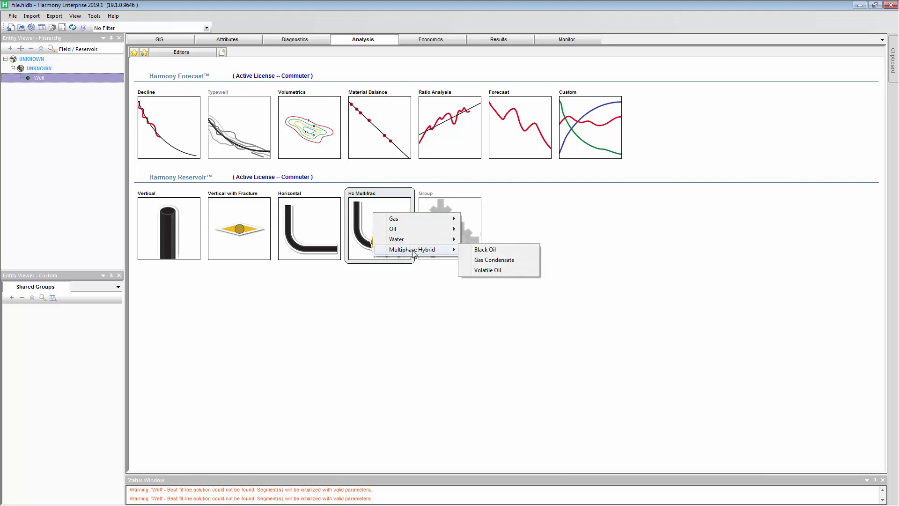
{"action": "left_click", "coordinate": [483, 256]}
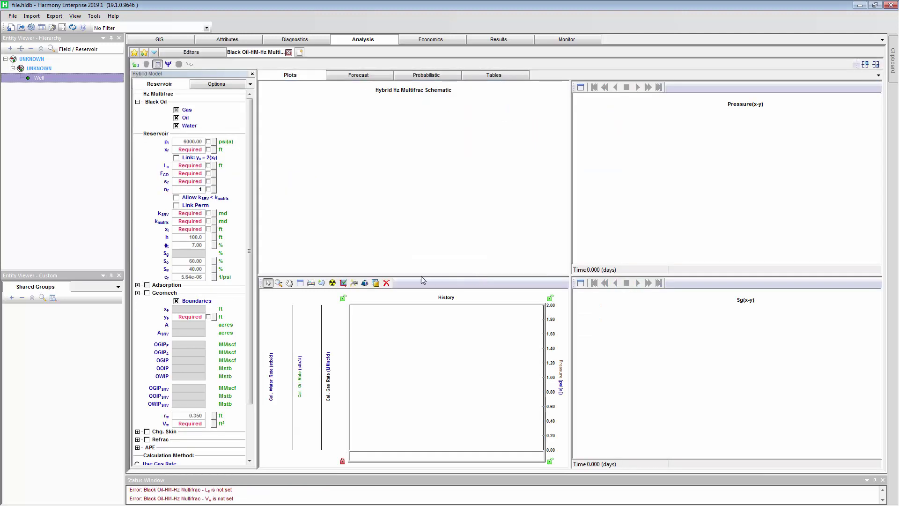
- Set the reservoir width ye to 1000 ft and the horizontal well length Le to 5000 ft
{"action": "left_click", "coordinate": [189, 317]}
{"action": "key", "text": "Tab"}
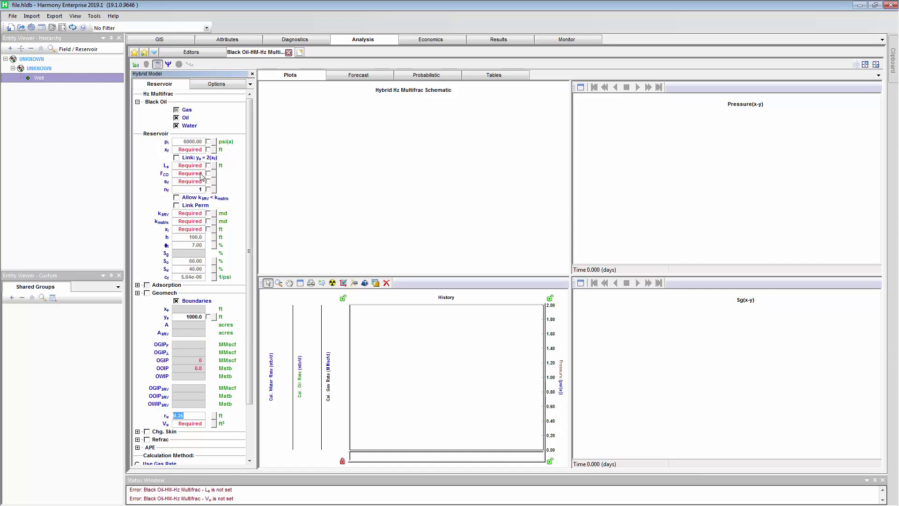
{"action": "left_click", "coordinate": [180, 167]}
{"action": "type", "text": "5000"}
{"action": "key", "text": "Return"}
{"action": "key", "text": "Tab"}
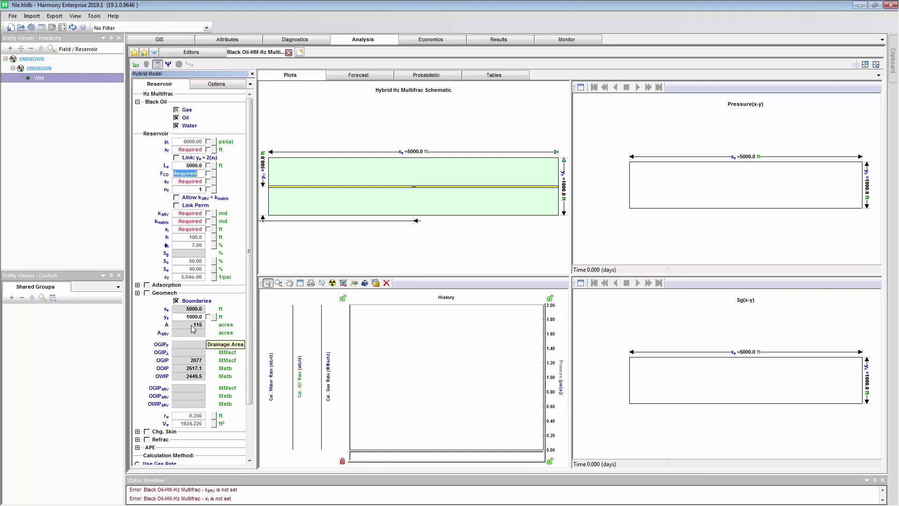
- Set the fracture half-length to 150 ft, fracture conductivity FCD to 1000, fracture skin to 0 and number of fractures to 25
{"action": "left_click", "coordinate": [192, 149]}
{"action": "type", "text": "150"}
{"action": "left_click", "coordinate": [187, 174]}
{"action": "type", "text": "1000"}
{"action": "left_click", "coordinate": [182, 182]}
{"action": "type", "text": "0"}
{"action": "key", "text": "Tab"}
{"action": "type", "text": "25"}
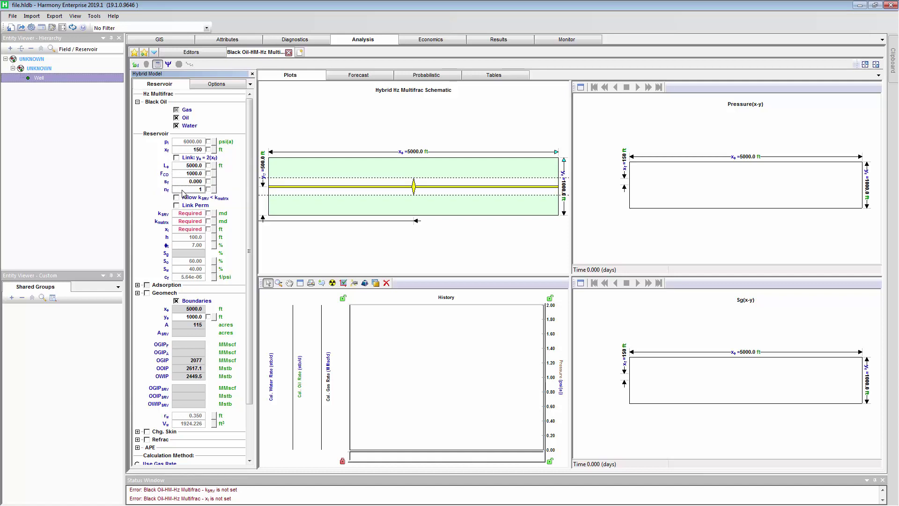
- Change the units of the SRV and matrix permeabilities to microdarcies (µd)
{"action": "left_click", "coordinate": [186, 215]}
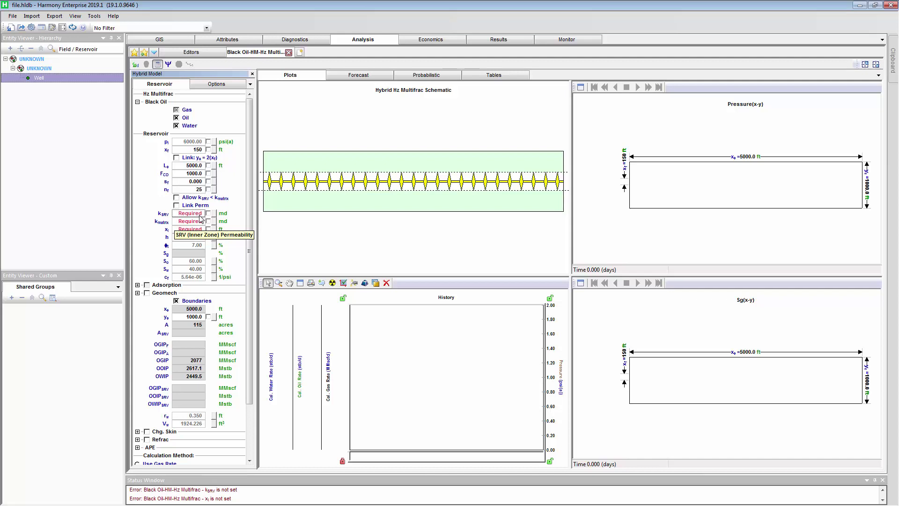
{"action": "right_click", "coordinate": [223, 215]}
{"action": "left_click", "coordinate": [237, 278]}
{"action": "right_click", "coordinate": [224, 222]}
{"action": "left_click", "coordinate": [236, 285]}
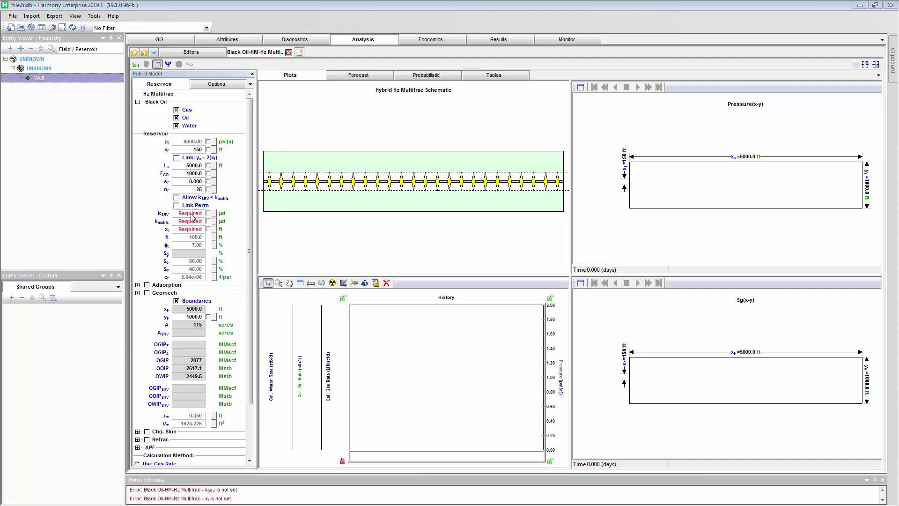
- Set the SRV permeability to 10 µd, the matrix permeability to 1 µd and the half SRV width to 50 ft
{"action": "left_click", "coordinate": [192, 214]}
{"action": "type", "text": "10"}
{"action": "left_click", "coordinate": [190, 222]}
{"action": "type", "text": "1"}
{"action": "left_click", "coordinate": [188, 230]}
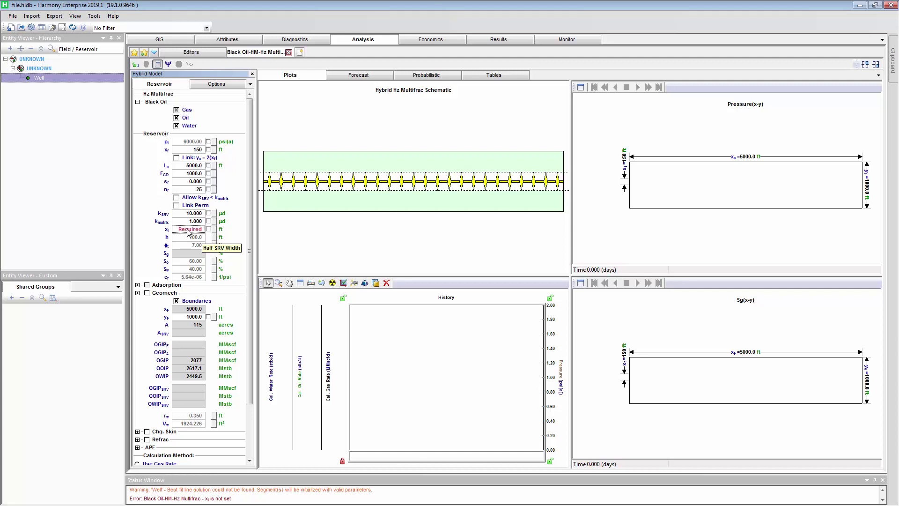
{"action": "type", "text": "50"}
- Widen the SRV around the fractures to a half-width of 100 ft in the maximized schematic, and restore the plot layout
{"action": "right_click", "coordinate": [313, 230]}
{"action": "left_click", "coordinate": [330, 243]}
{"action": "left_click_drag", "start_coordinate": [357, 268], "coordinate": [386, 273]}
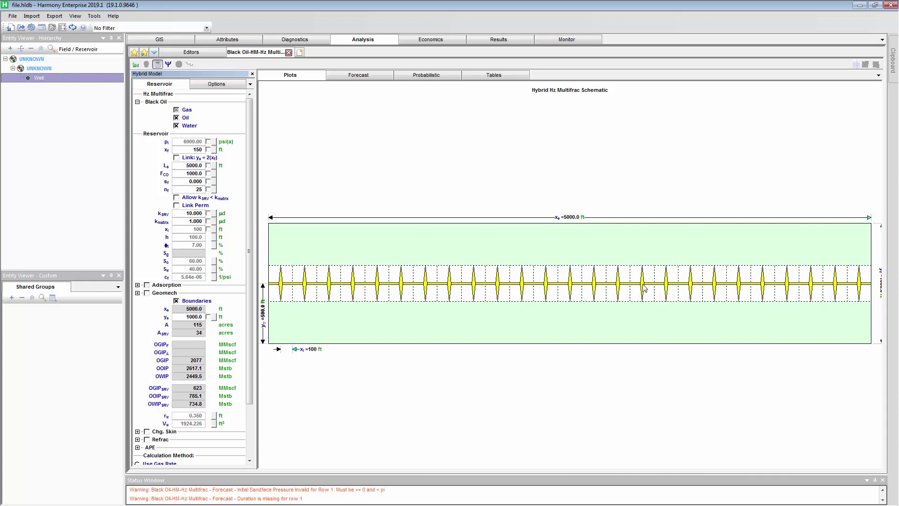
{"action": "right_click", "coordinate": [439, 180]}
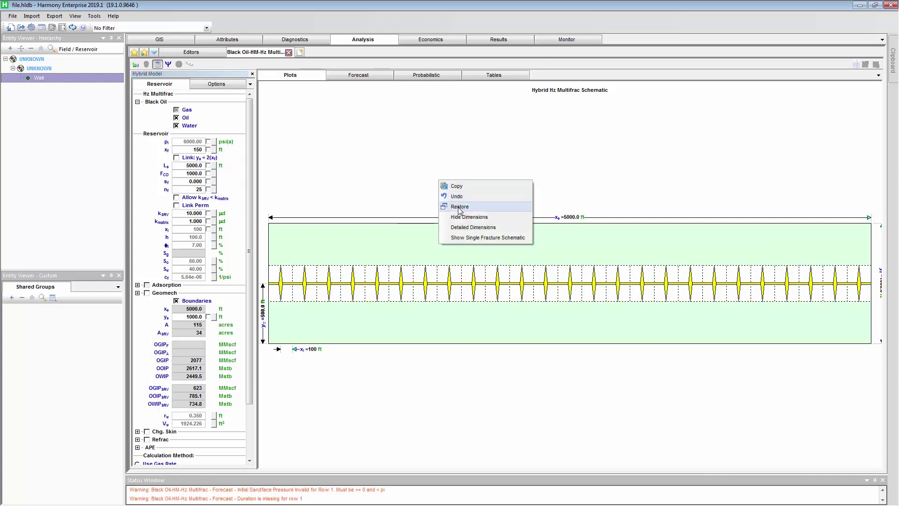
{"action": "left_click", "coordinate": [459, 208]}
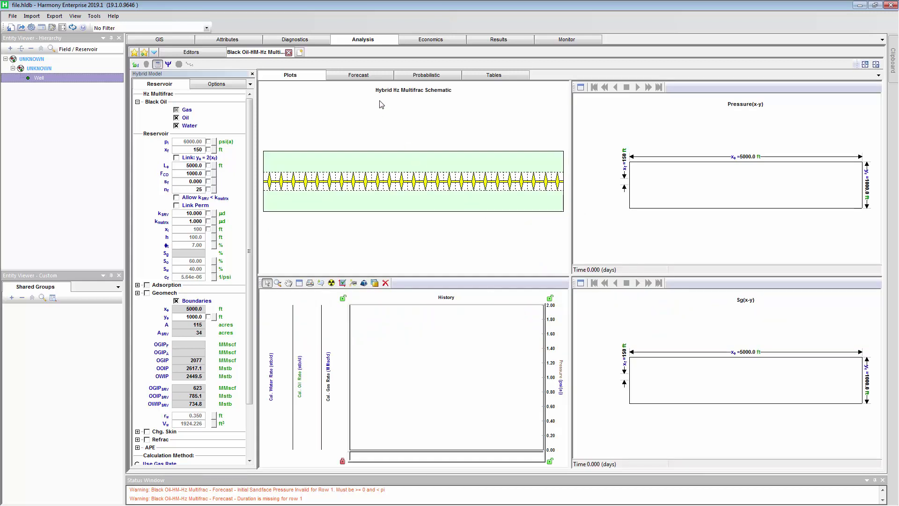
- Set the first forecast row to a duration of 120 months with Ramp interpolation
{"action": "left_click", "coordinate": [360, 76]}
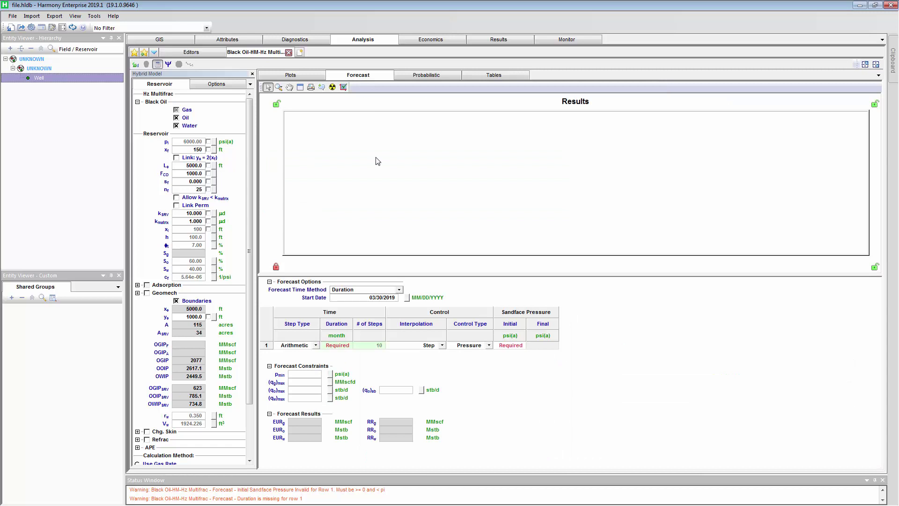
{"action": "left_click", "coordinate": [347, 346]}
{"action": "type", "text": "120"}
{"action": "left_click", "coordinate": [442, 346]}
{"action": "left_click", "coordinate": [434, 360]}
- Set the forecast's initial sandface pressure to 2500 psi(a) and its final sandface pressure to 1000 psi(a)
{"action": "left_click", "coordinate": [514, 347]}
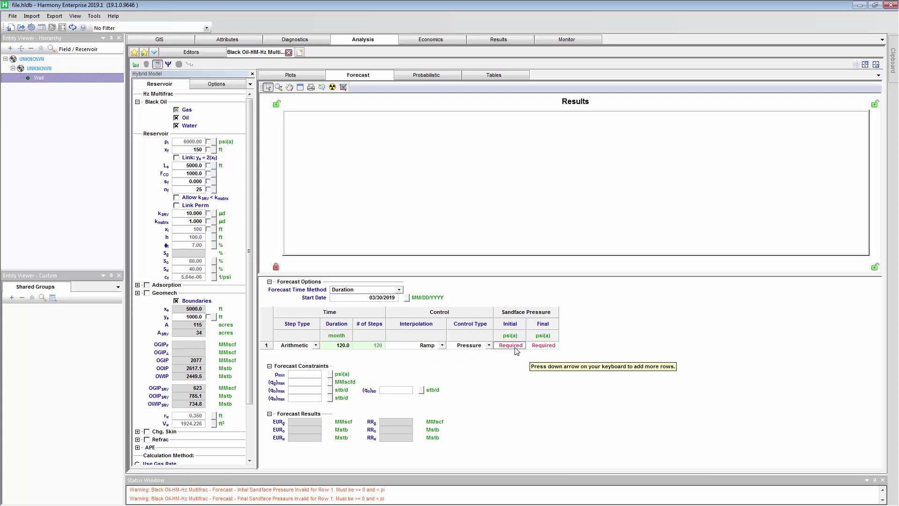
{"action": "left_click", "coordinate": [518, 349]}
{"action": "type", "text": "2500"}
{"action": "left_click", "coordinate": [544, 348]}
{"action": "type", "text": "1000"}
{"action": "key", "text": "Return"}
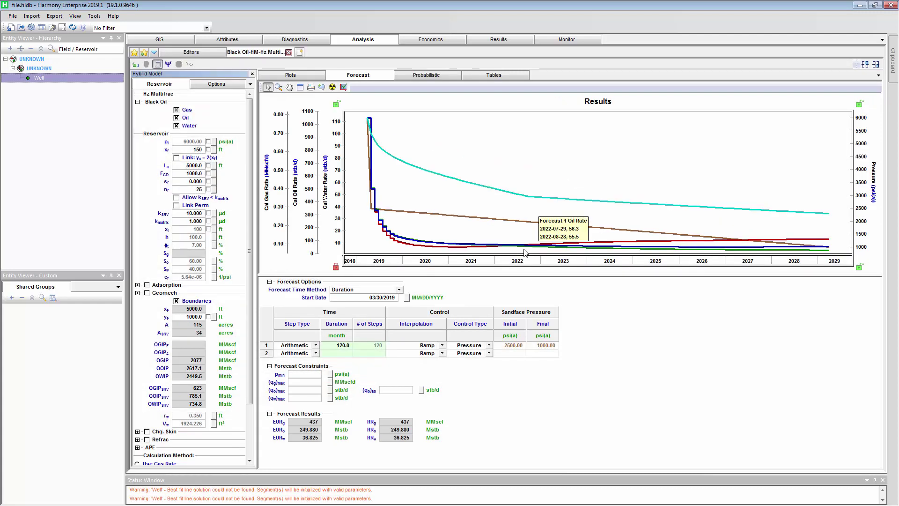
- Rescale the water and oil rate axes to about 400 and 1400 stb/d, and show the calculated gas-oil ratio on the forecast plot
{"action": "left_click_drag", "start_coordinate": [334, 150], "coordinate": [337, 225]}
{"action": "left_click_drag", "start_coordinate": [311, 160], "coordinate": [309, 179]}
{"action": "right_click", "coordinate": [536, 157]}
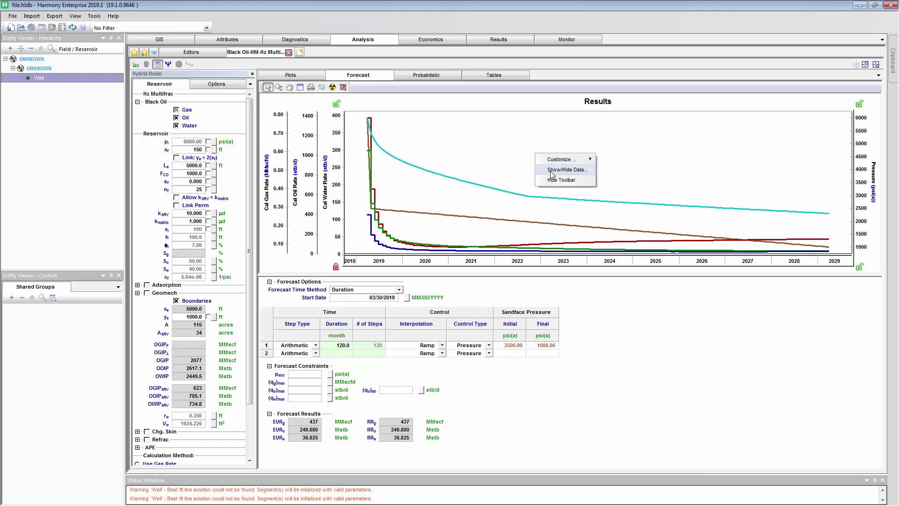
{"action": "mouse_move", "coordinate": [563, 172]}
{"action": "left_click", "coordinate": [610, 202]}
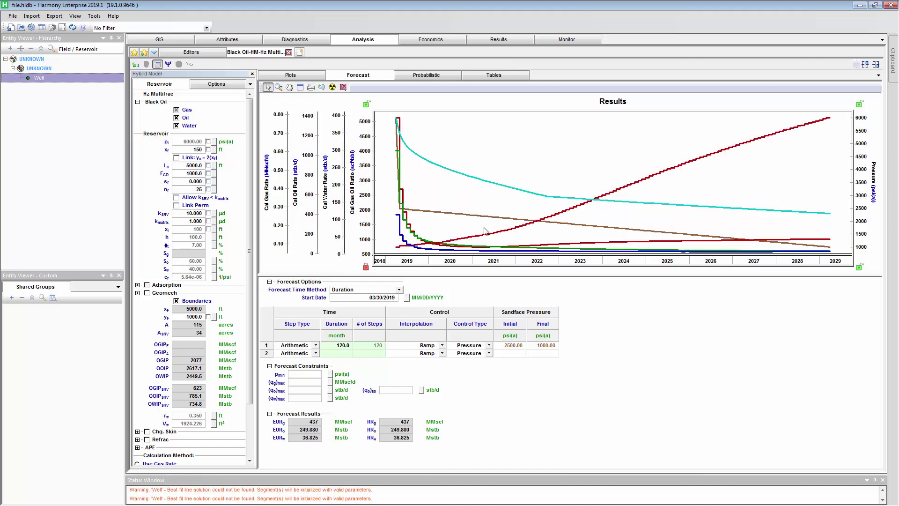
{"action": "mouse_move", "coordinate": [687, 168]}
- Examine the pressure and gas saturation maps, and set the reservoir width ye to 2000 ft
{"action": "left_click", "coordinate": [279, 77]}
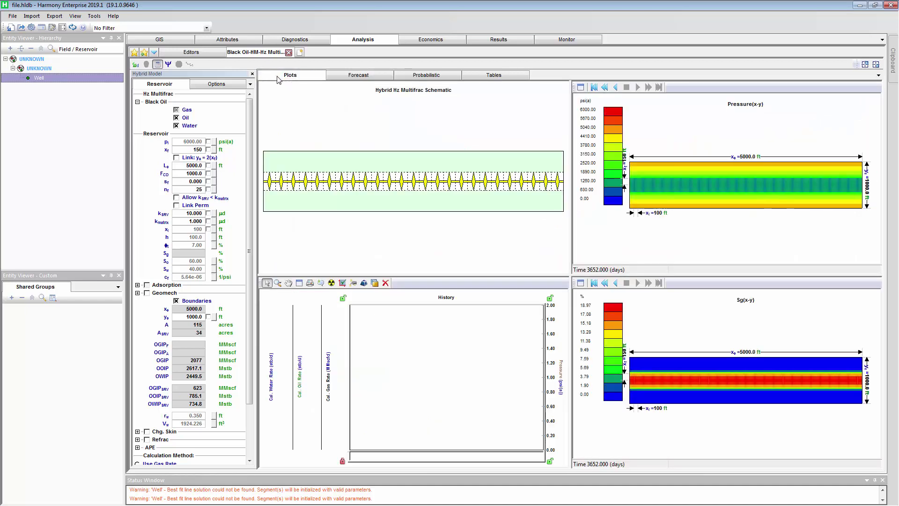
{"action": "left_click", "coordinate": [168, 64]}
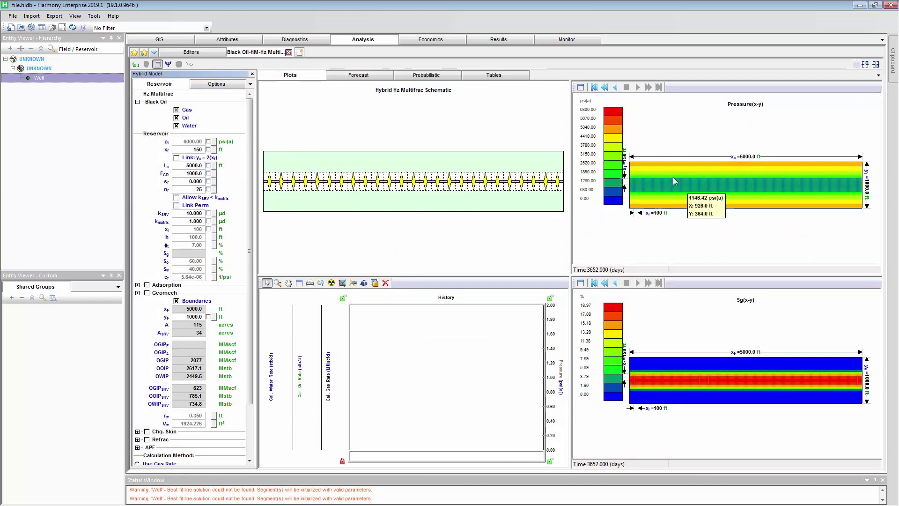
{"action": "mouse_move", "coordinate": [697, 367]}
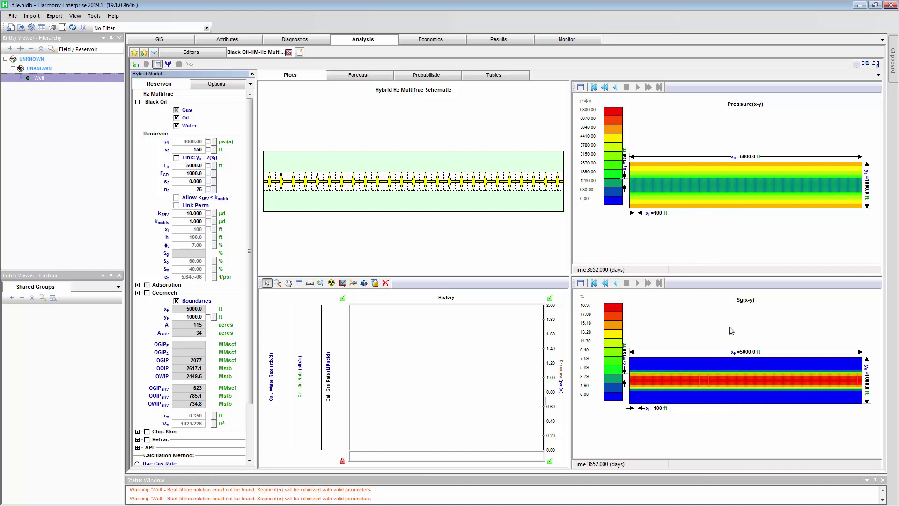
{"action": "mouse_move", "coordinate": [667, 169]}
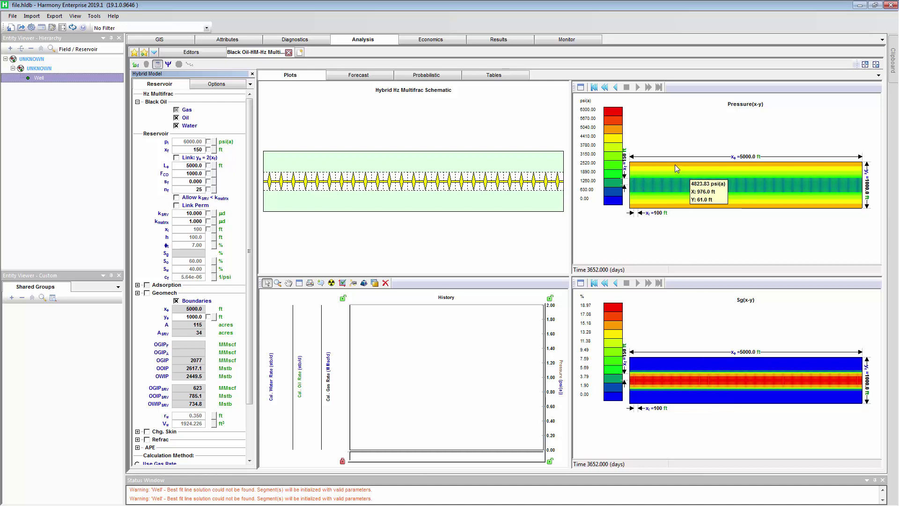
{"action": "left_click", "coordinate": [197, 317]}
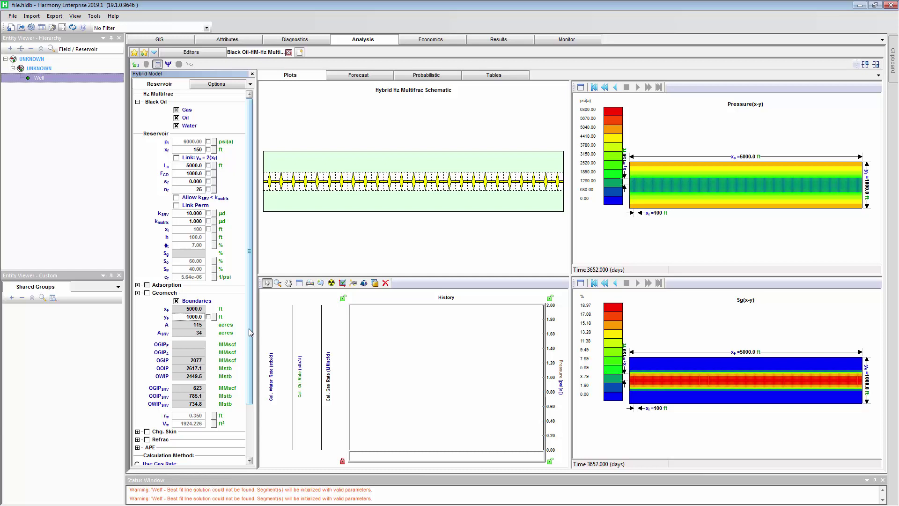
{"action": "type", "text": "2000"}
{"action": "key", "text": "Return"}
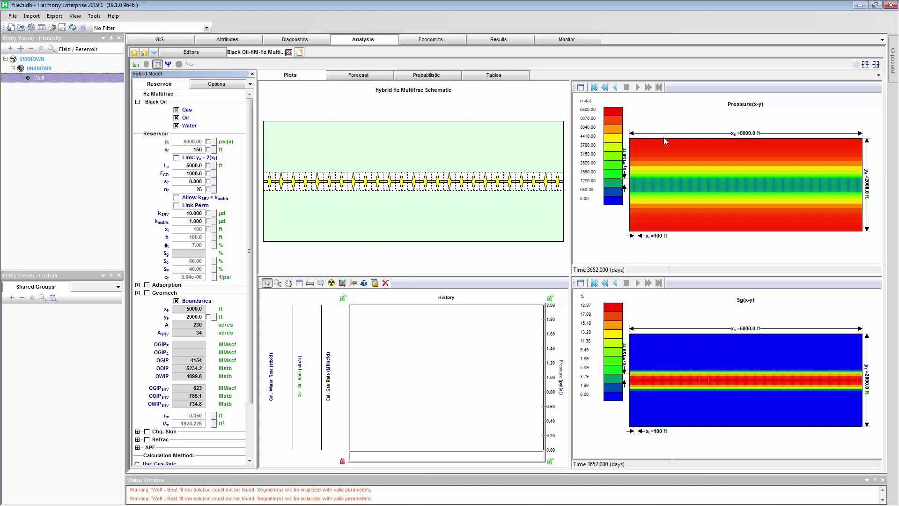
{"action": "mouse_move", "coordinate": [663, 148]}
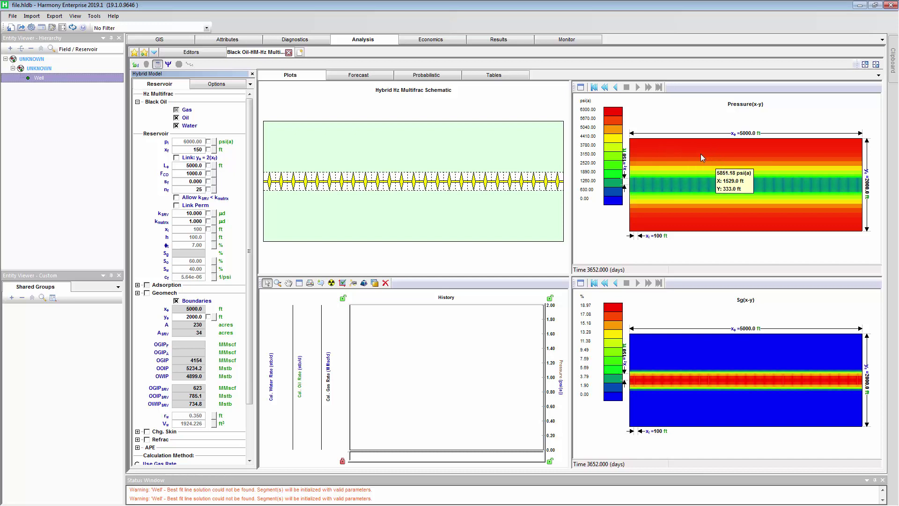
- Set the reservoir width ye to 1000 ft and display the updated production forecast
{"action": "double_click", "coordinate": [193, 317]}
{"action": "type", "text": "1000"}
{"action": "key", "text": "Tab"}
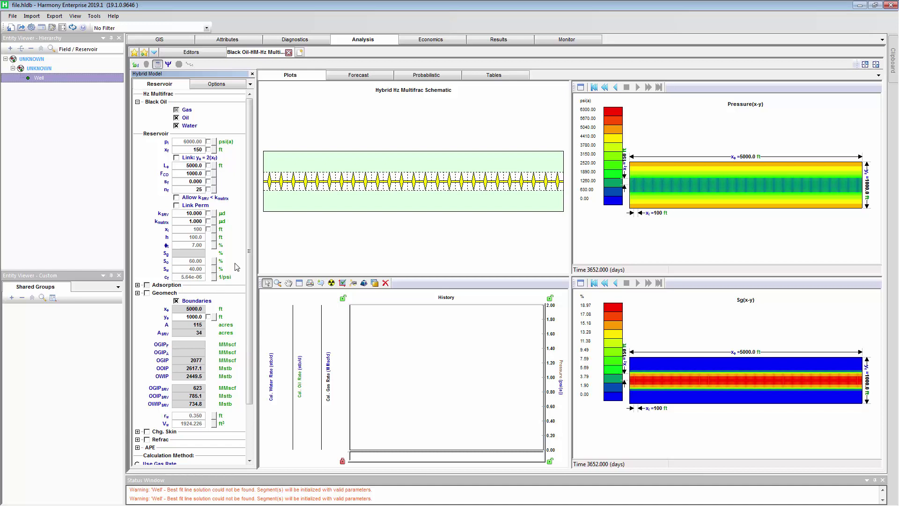
{"action": "left_click", "coordinate": [358, 78]}
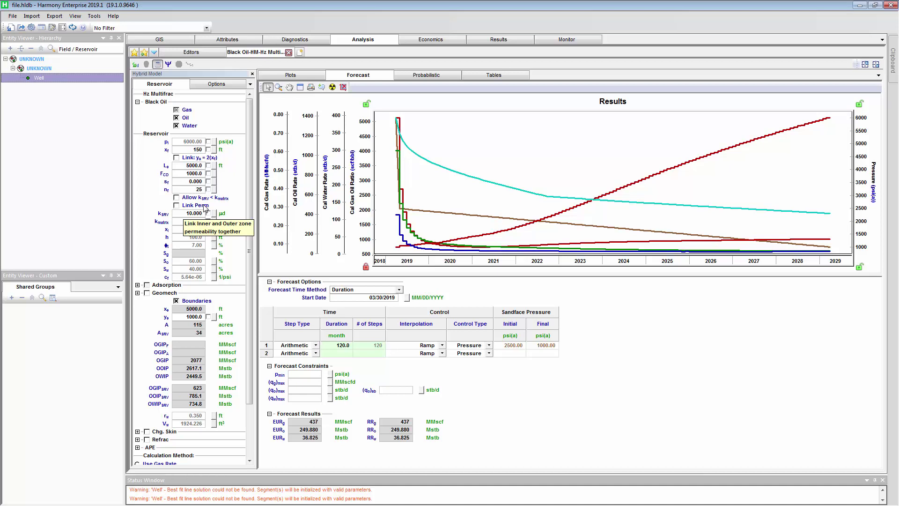
- Add initial pressure pi as a probabilistic parameter with a Normal distribution, P90 minimum 5500 and P10 maximum 6500 psi(a)
{"action": "left_click", "coordinate": [445, 77]}
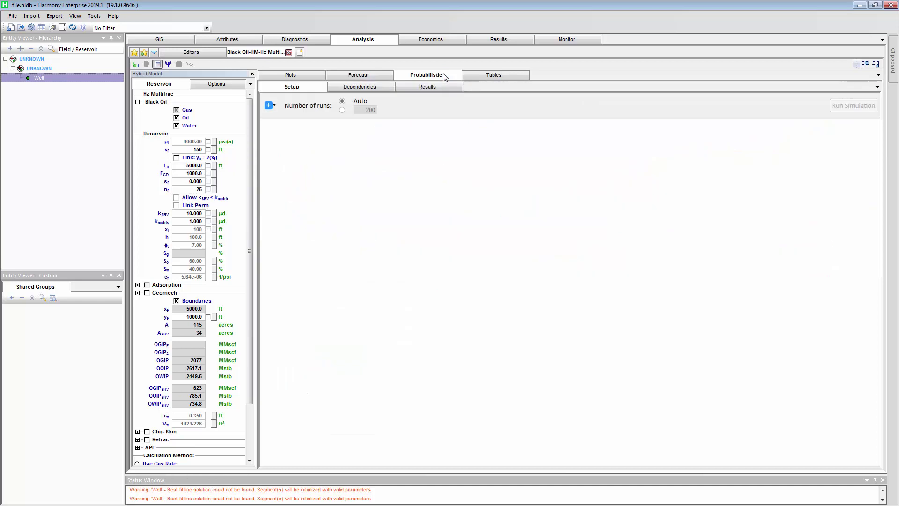
{"action": "left_click", "coordinate": [271, 105]}
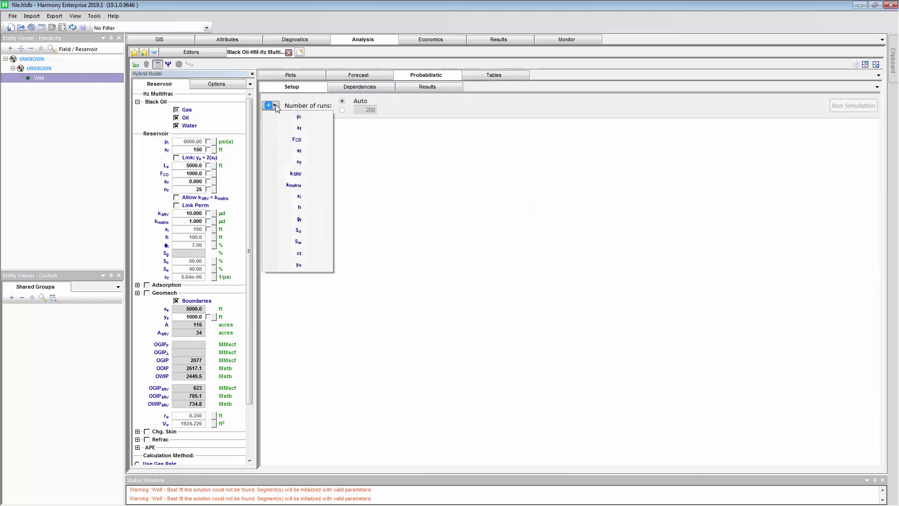
{"action": "left_click", "coordinate": [313, 118]}
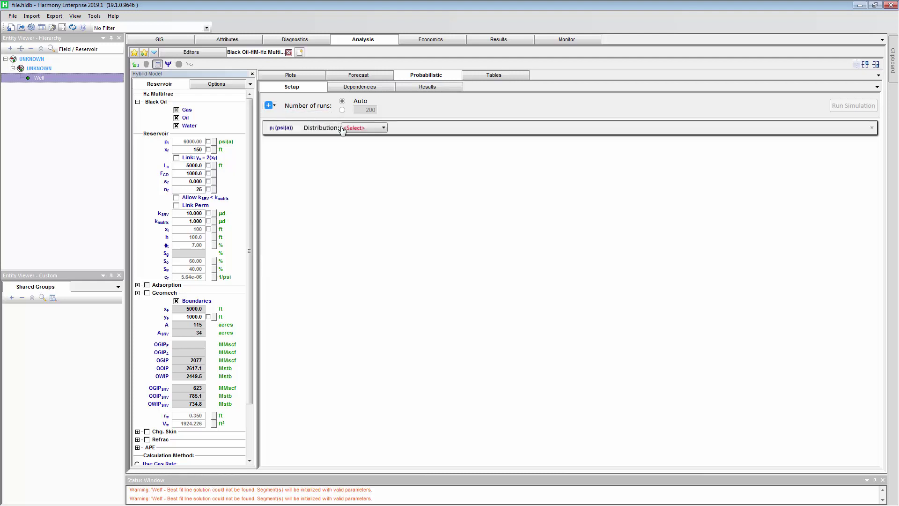
{"action": "left_click", "coordinate": [361, 129]}
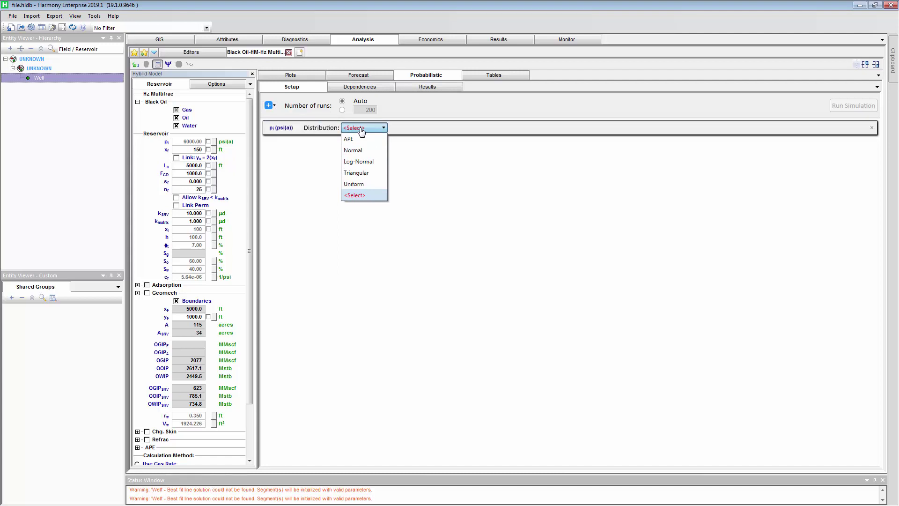
{"action": "left_click", "coordinate": [358, 154]}
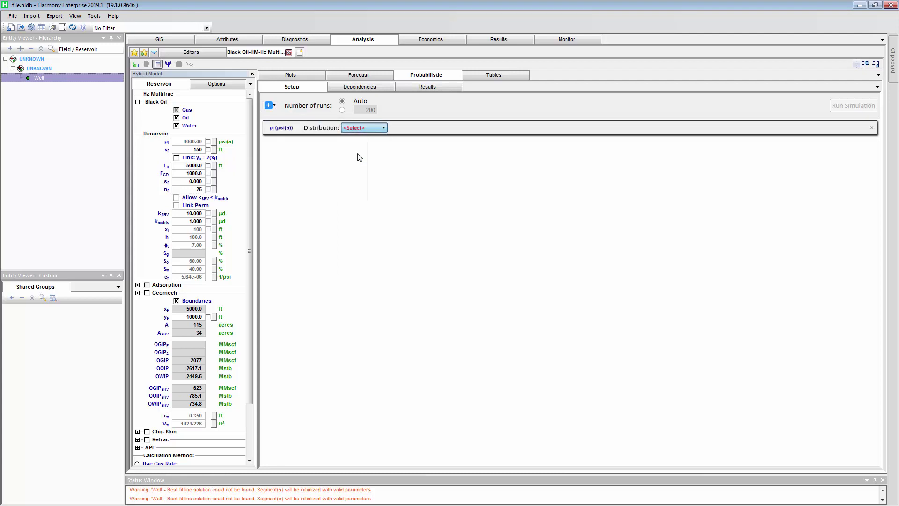
{"action": "left_click", "coordinate": [346, 145]}
{"action": "type", "text": "500"}
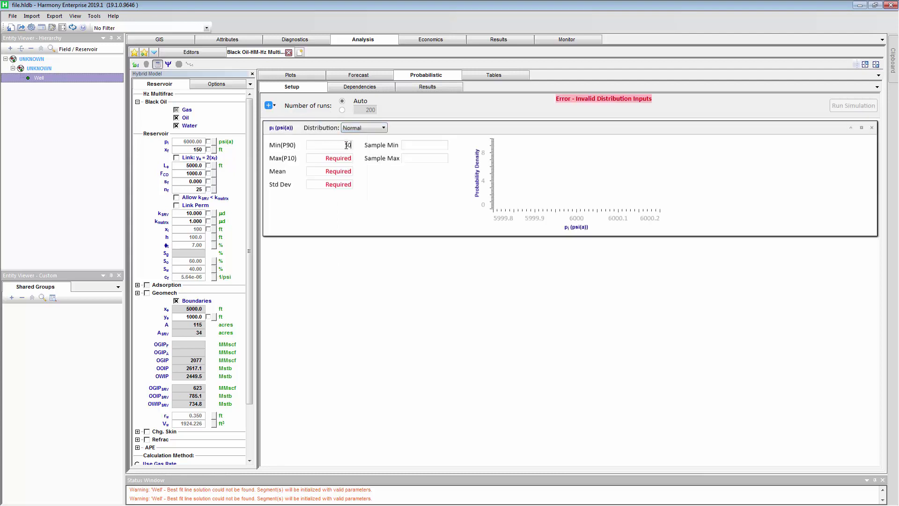
{"action": "key", "text": "BackSpace"}
{"action": "key", "text": "BackSpace"}
{"action": "type", "text": "500"}
{"action": "left_click", "coordinate": [337, 159]}
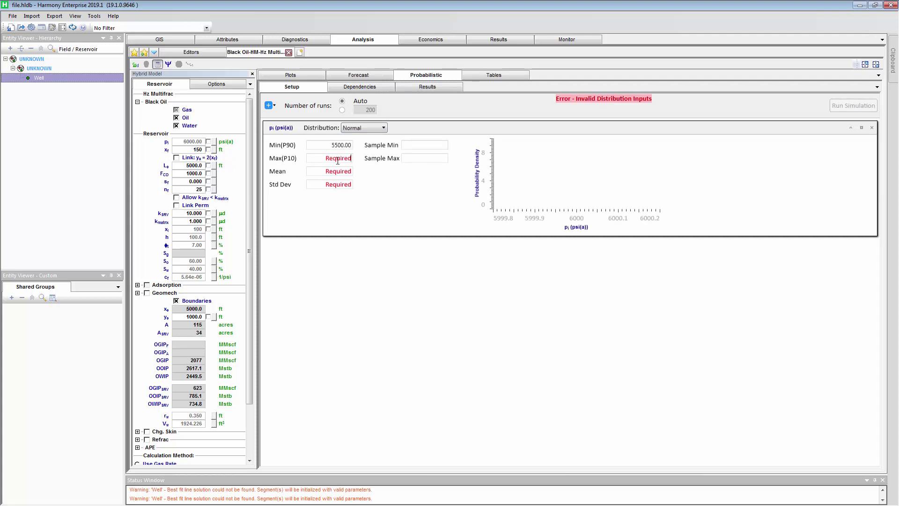
{"action": "type", "text": "6500"}
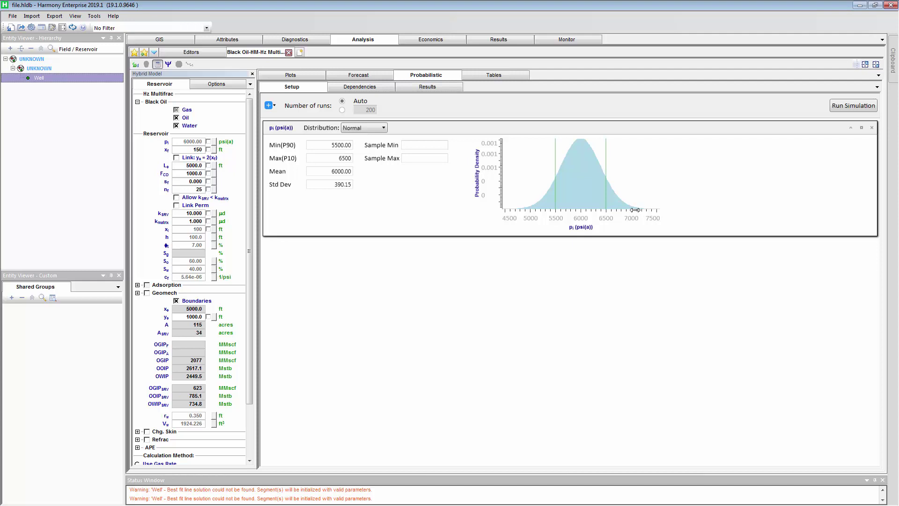
- Add the number of fractures nf as a probabilistic parameter with a Uniform distribution from 20 to 30
{"action": "left_click", "coordinate": [275, 106]}
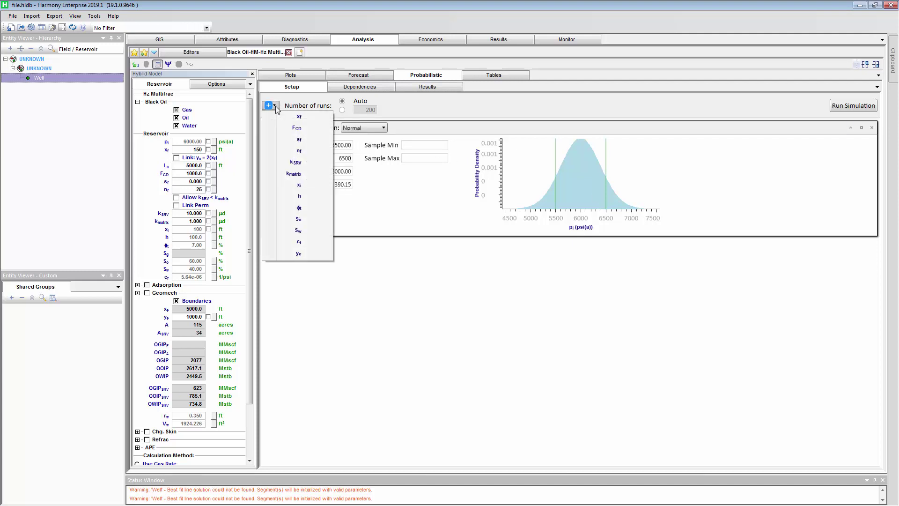
{"action": "left_click", "coordinate": [299, 151]}
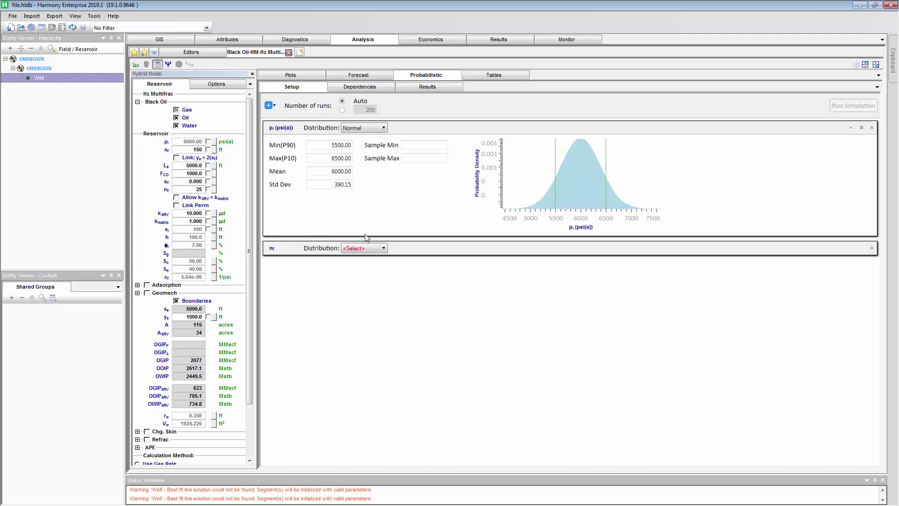
{"action": "left_click", "coordinate": [365, 251]}
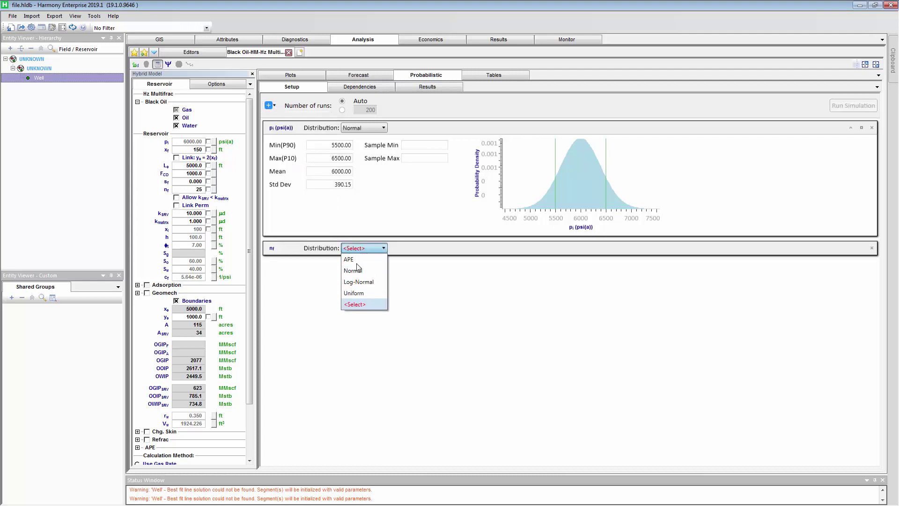
{"action": "left_click", "coordinate": [353, 295]}
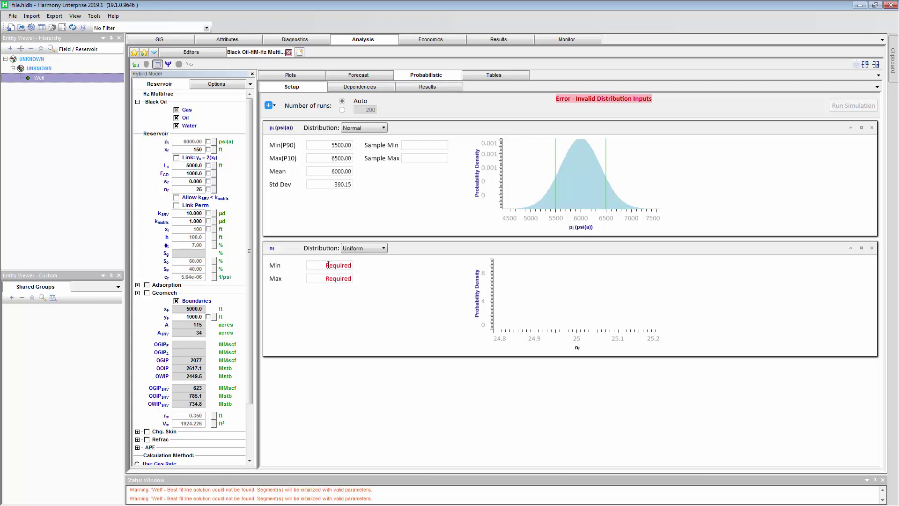
{"action": "left_click", "coordinate": [328, 265]}
{"action": "type", "text": "200="}
{"action": "key", "text": "BackSpace"}
{"action": "key", "text": "BackSpace"}
{"action": "left_click", "coordinate": [340, 279]}
{"action": "type", "text": "30"}
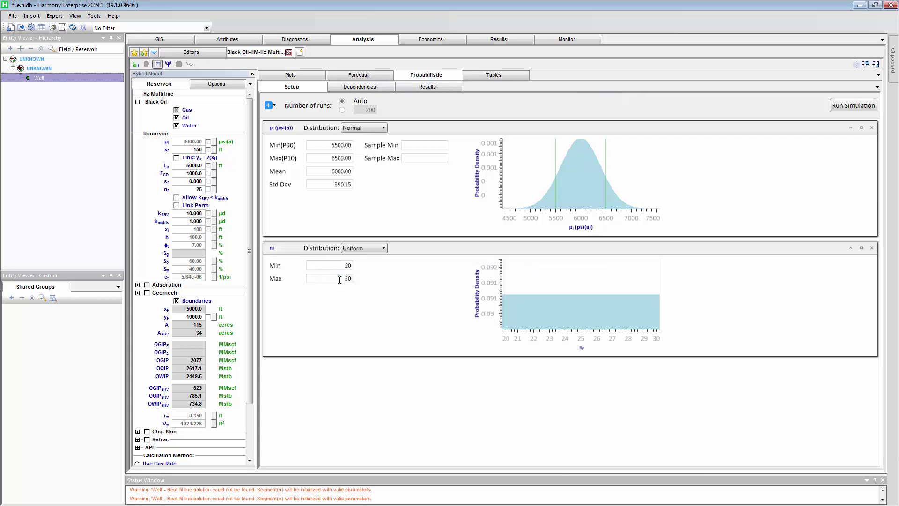
- Add oil saturation So as a probabilistic parameter with a Uniform distribution from 50 to 65%
{"action": "left_click", "coordinate": [270, 105]}
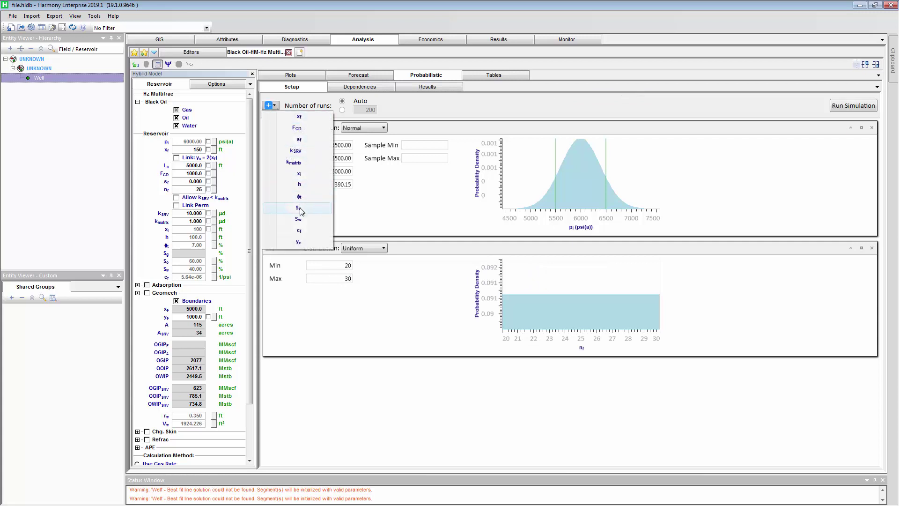
{"action": "left_click", "coordinate": [300, 209]}
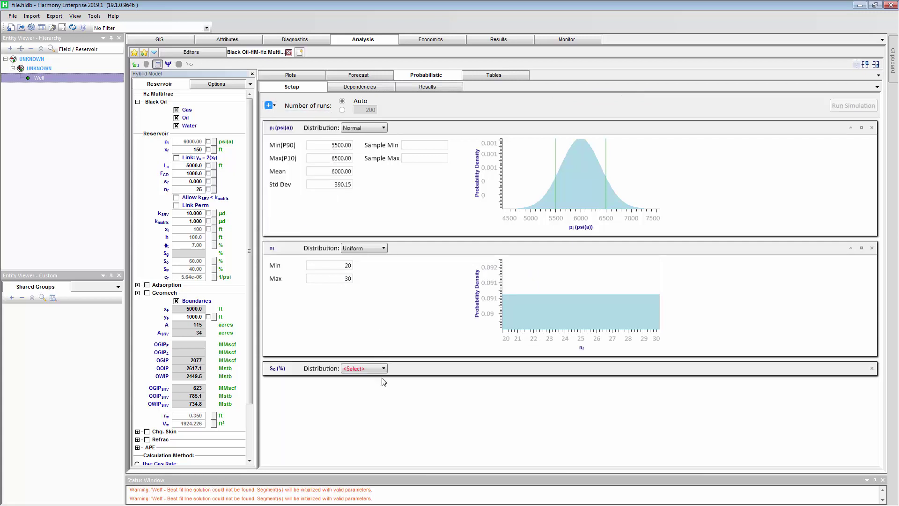
{"action": "left_click", "coordinate": [362, 369]}
{"action": "left_click", "coordinate": [360, 413]}
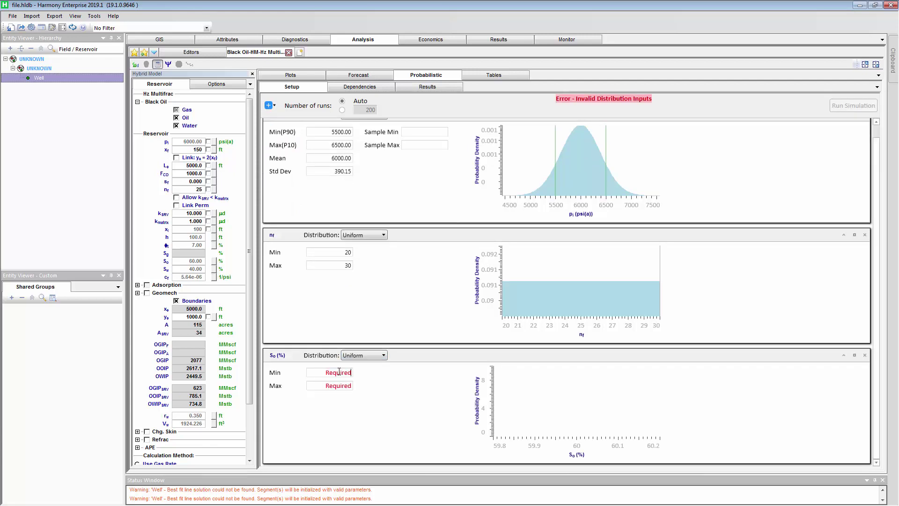
{"action": "left_click", "coordinate": [339, 371]}
{"action": "type", "text": "50"}
{"action": "left_click", "coordinate": [337, 384]}
{"action": "type", "text": "65"}
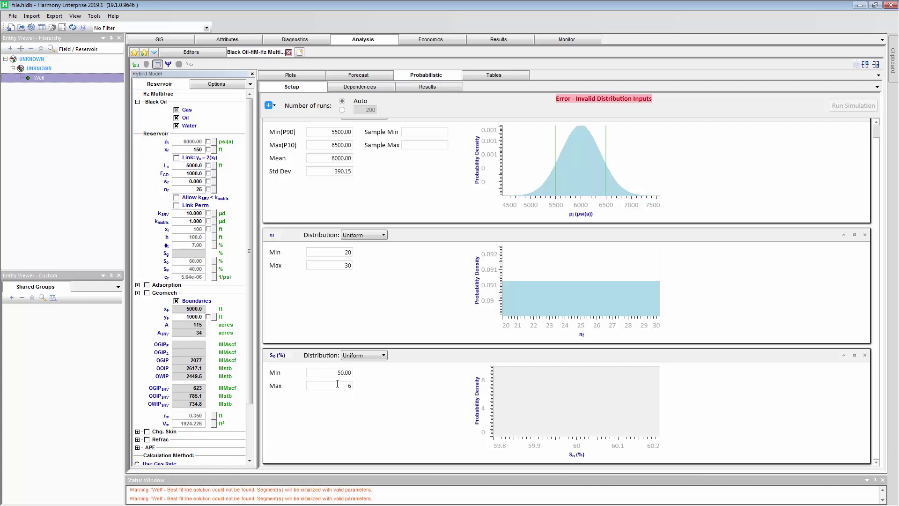
- Add matrix permeability kmatrix as a probabilistic parameter with a Uniform distribution from 0.5 to 2 µd
{"action": "left_click", "coordinate": [276, 107]}
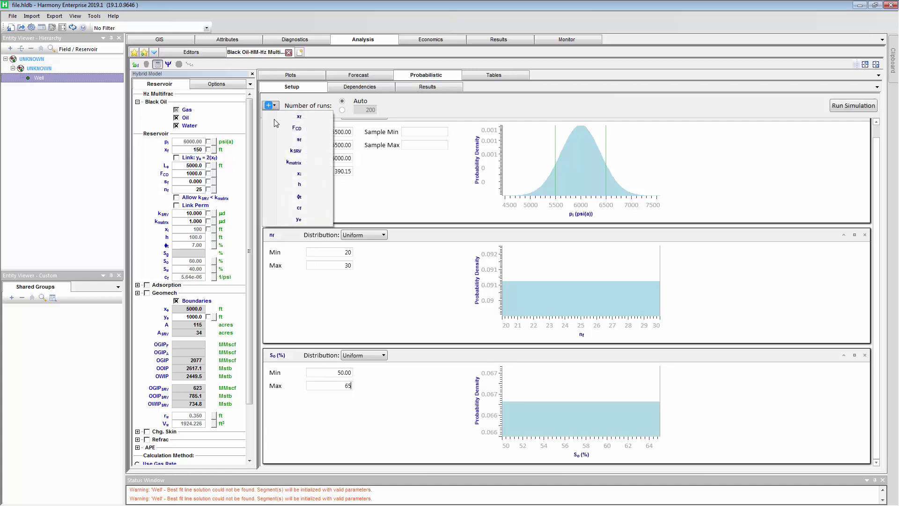
{"action": "left_click", "coordinate": [293, 162]}
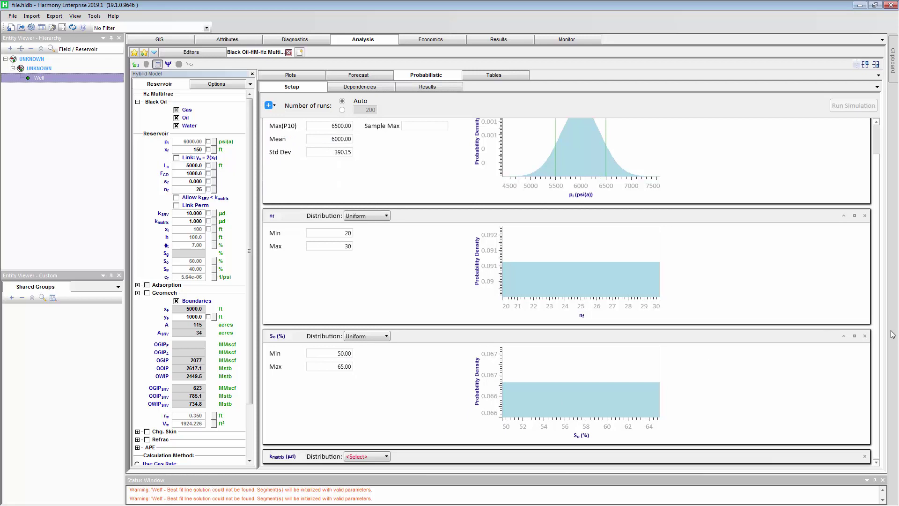
{"action": "left_click", "coordinate": [349, 457]}
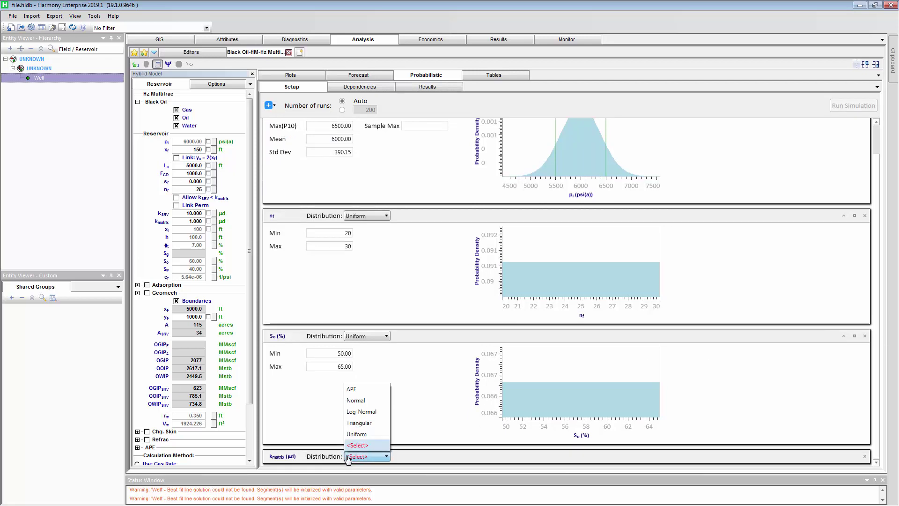
{"action": "left_click", "coordinate": [355, 433]}
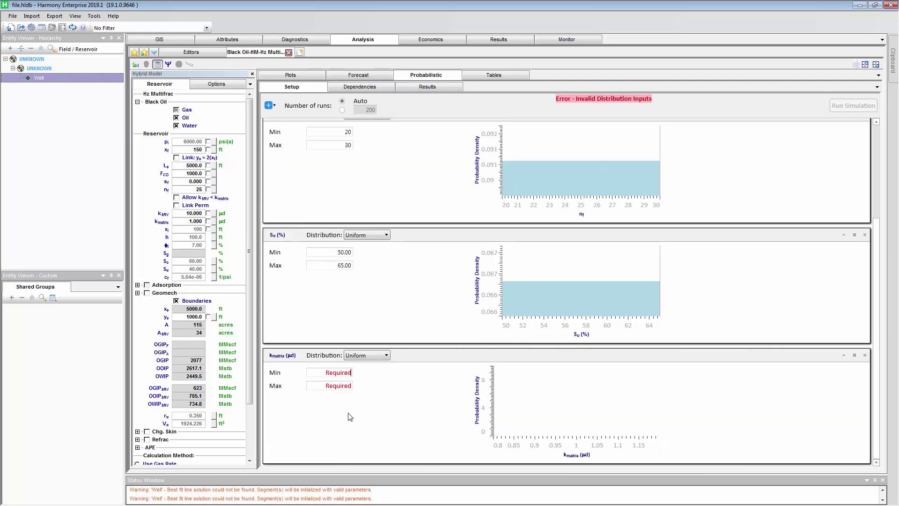
{"action": "left_click", "coordinate": [337, 373]}
{"action": "type", "text": ".5"}
{"action": "left_click", "coordinate": [338, 386]}
{"action": "type", "text": "2"}
{"action": "double_click", "coordinate": [339, 372]}
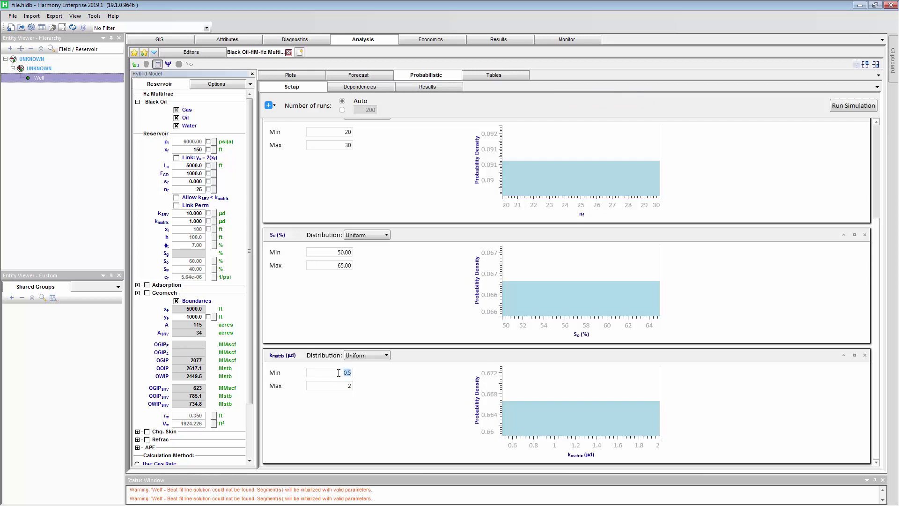
{"action": "left_click", "coordinate": [273, 106]}
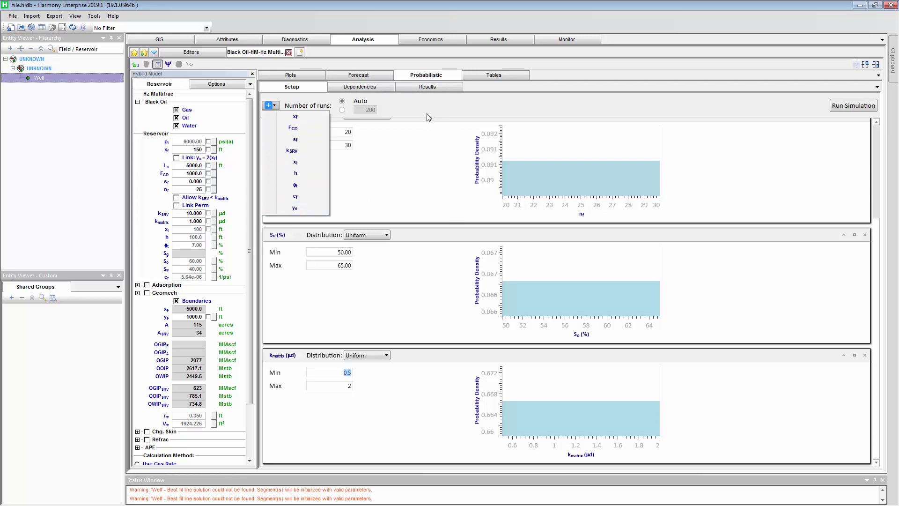
{"action": "left_click", "coordinate": [370, 91]}
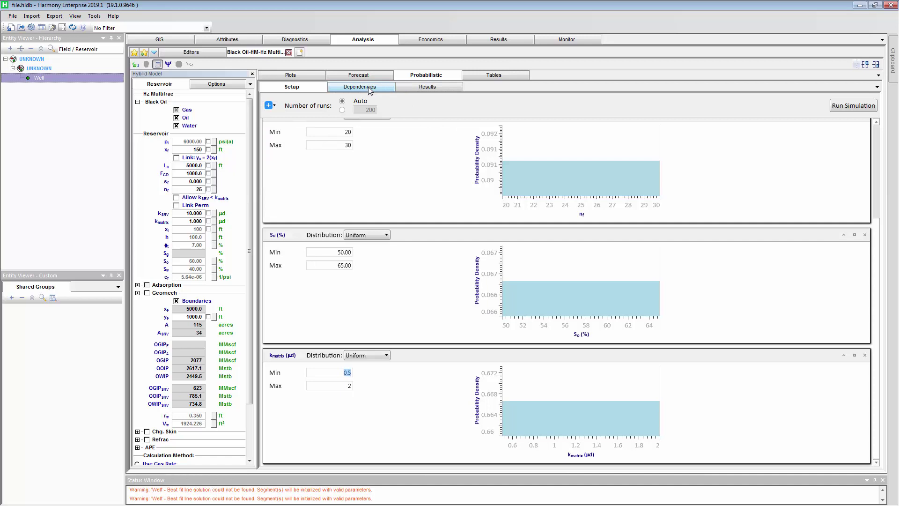
- Set the dependency coefficient between kmatrix and nf to 1
{"action": "left_click", "coordinate": [370, 90]}
{"action": "left_click", "coordinate": [332, 142]}
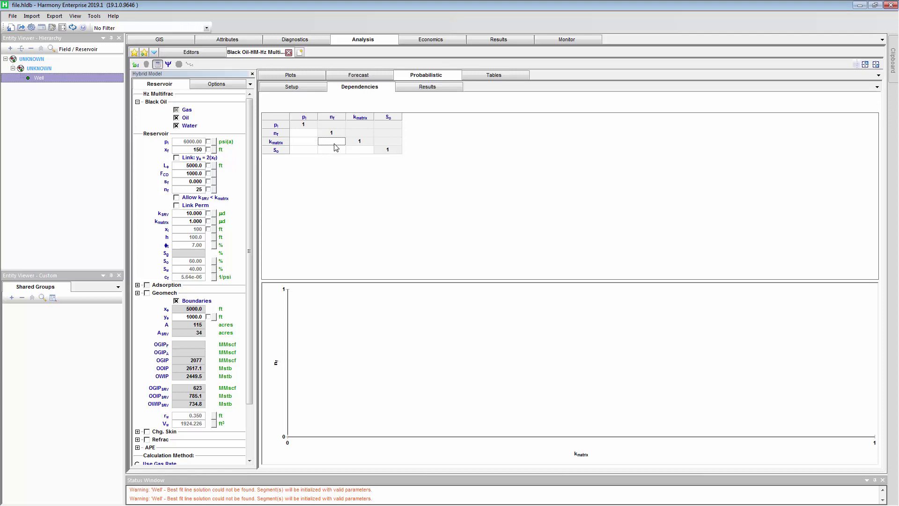
{"action": "type", "text": "1"}
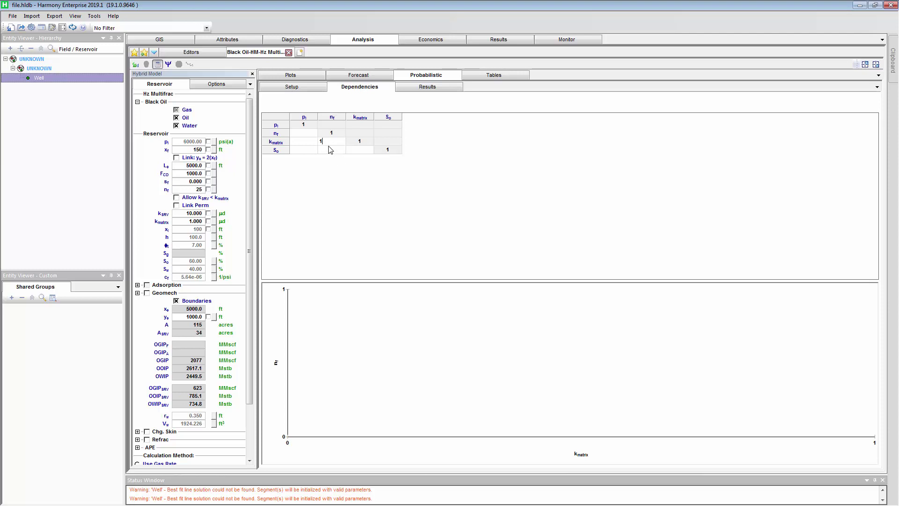
{"action": "key", "text": "Return"}
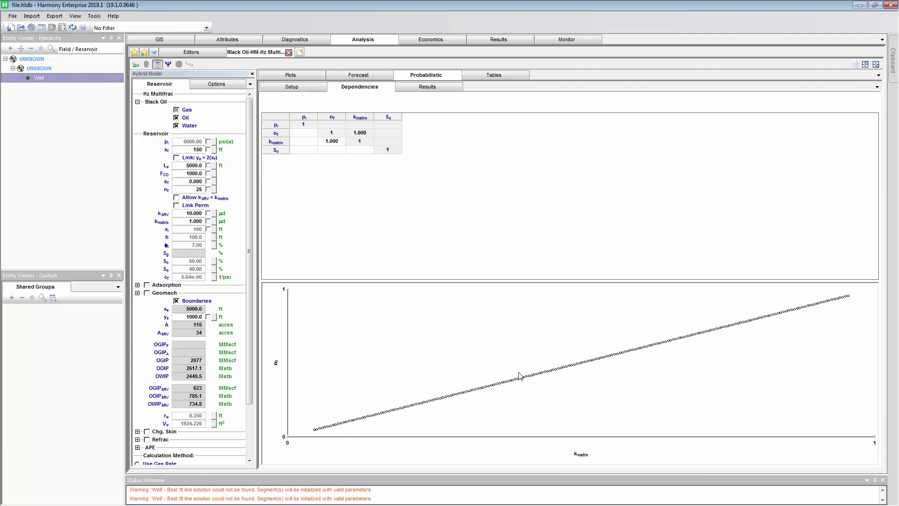
- Clear the dependency coefficient between kmatrix and nf and check their scatter plot
{"action": "left_click", "coordinate": [335, 144]}
{"action": "key", "text": "BackSpace"}
{"action": "left_click", "coordinate": [331, 150]}
{"action": "left_click", "coordinate": [333, 142]}
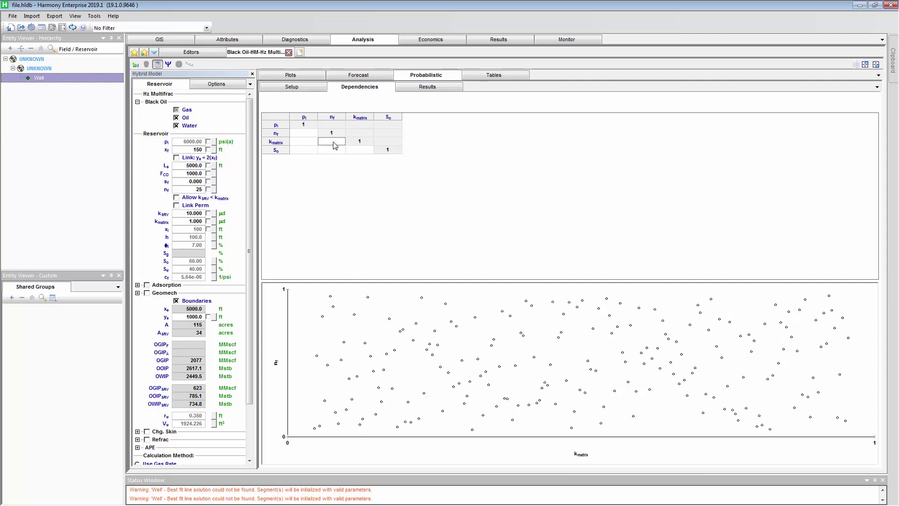
- Run the probabilistic simulation with the automatic number of runs and stop it roughly halfway through the 200 runs
{"action": "left_click", "coordinate": [300, 88]}
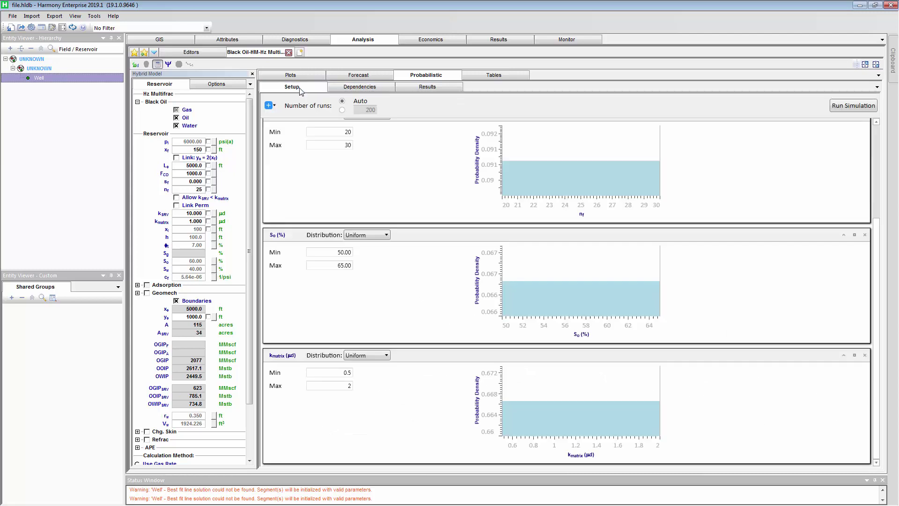
{"action": "left_click", "coordinate": [848, 106]}
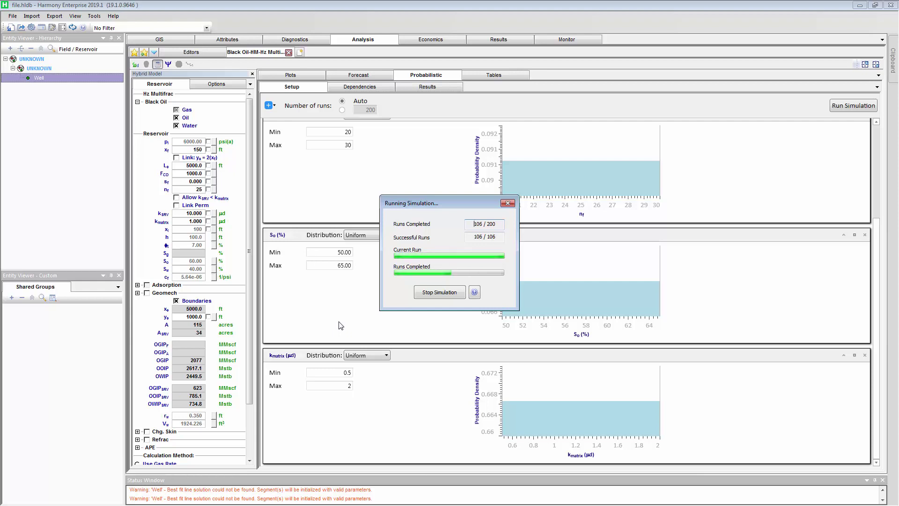
{"action": "key", "text": "Escape"}
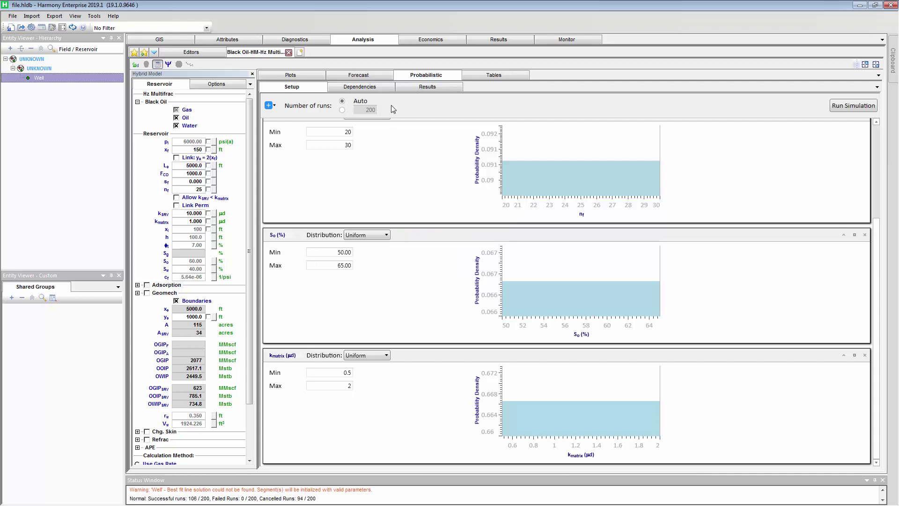
- View the probabilistic results and enlarge the Rate vs Time plot to examine the p90, p50 and p10 oil rates
{"action": "left_click", "coordinate": [417, 88]}
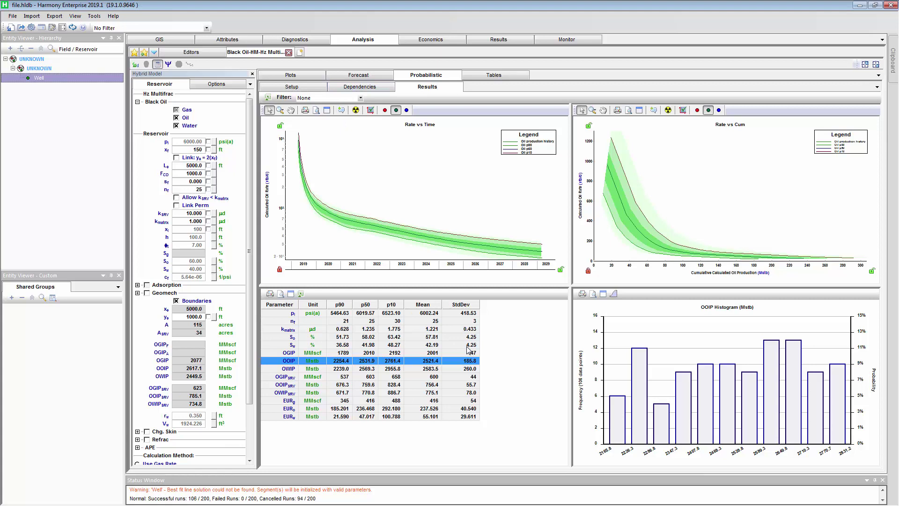
{"action": "left_click", "coordinate": [327, 114]}
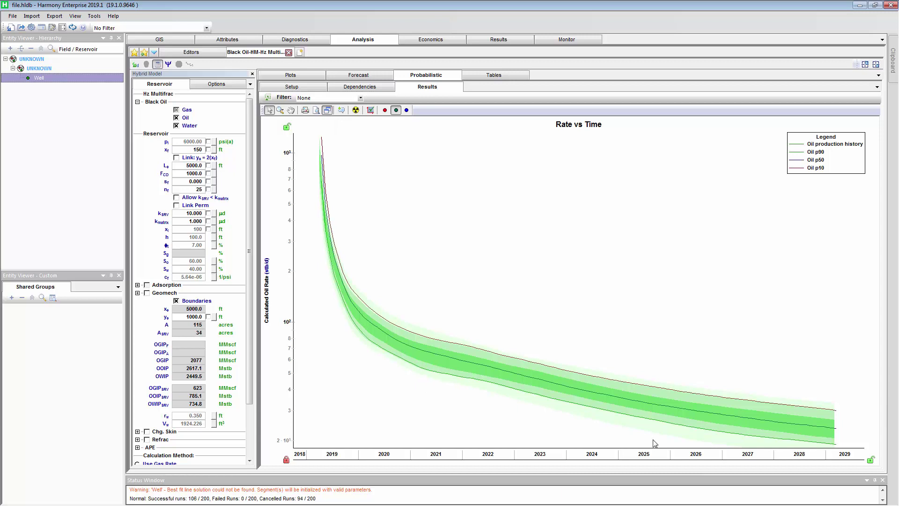
- Switch to Excel and examine the exported p10, p50 and p90 oil rates against date on Sheet1
{"action": "mouse_move", "coordinate": [659, 425]}
{"action": "mouse_move", "coordinate": [659, 391]}
{"action": "right_click", "coordinate": [453, 201]}
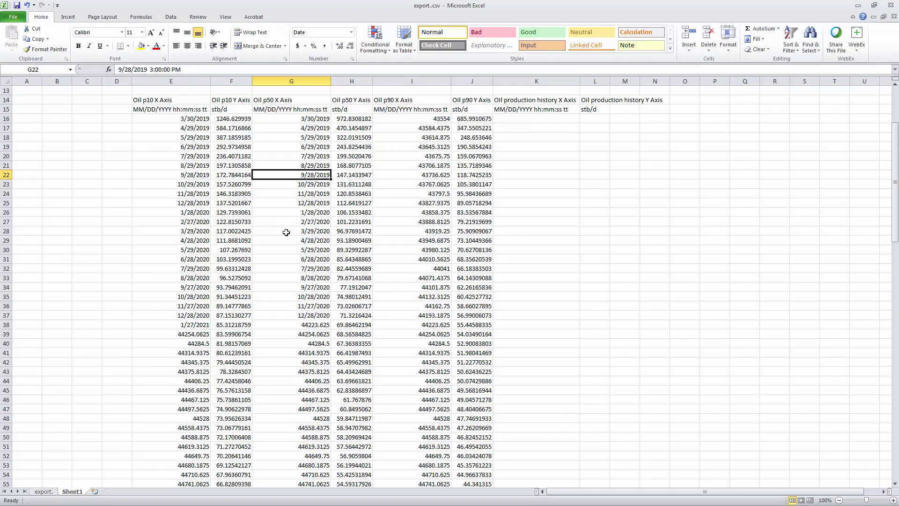
{"action": "scroll", "coordinate": [286, 232], "scroll_direction": "up", "scroll_amount": 2}
{"action": "left_click", "coordinate": [172, 156]}
{"action": "left_click", "coordinate": [277, 156]}
{"action": "left_click", "coordinate": [395, 156]}
{"action": "left_click_drag", "start_coordinate": [234, 179], "coordinate": [234, 326]}
{"action": "left_click_drag", "start_coordinate": [363, 212], "coordinate": [352, 327]}
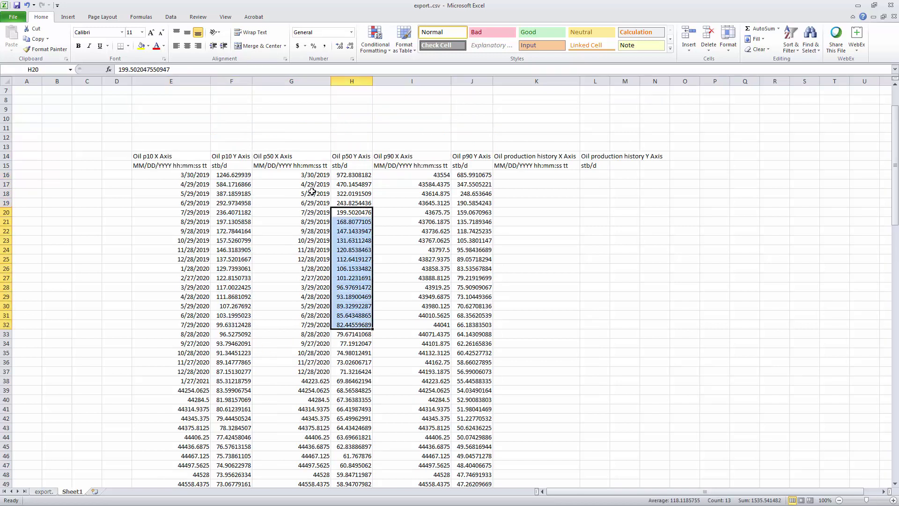
{"action": "left_click", "coordinate": [858, 6]}
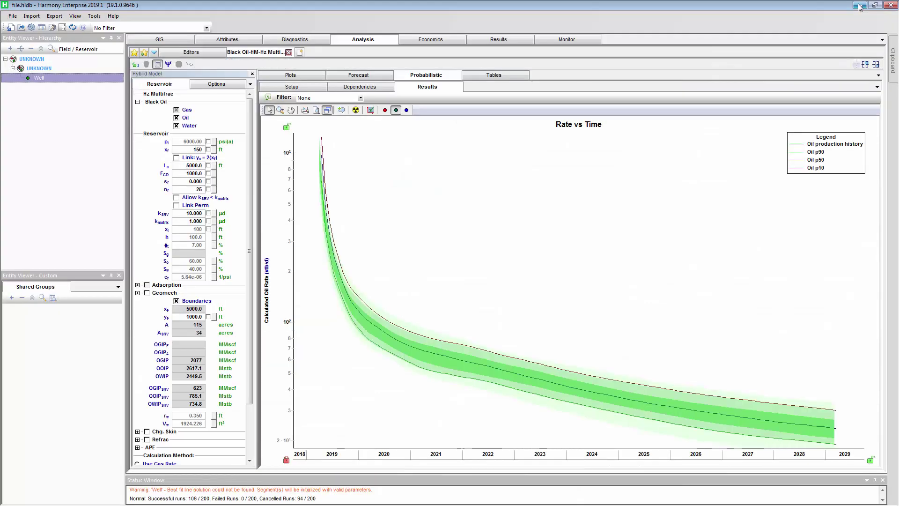
- In Harmony Enterprise, view the enlarged Rate vs Time plot for gas, water and oil, and restore the four-pane results layout
{"action": "left_click", "coordinate": [385, 111]}
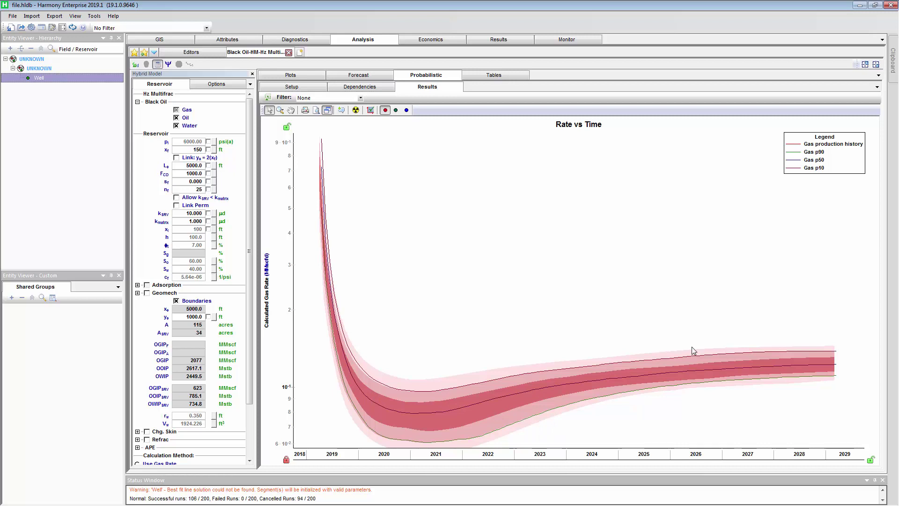
{"action": "left_click", "coordinate": [406, 110]}
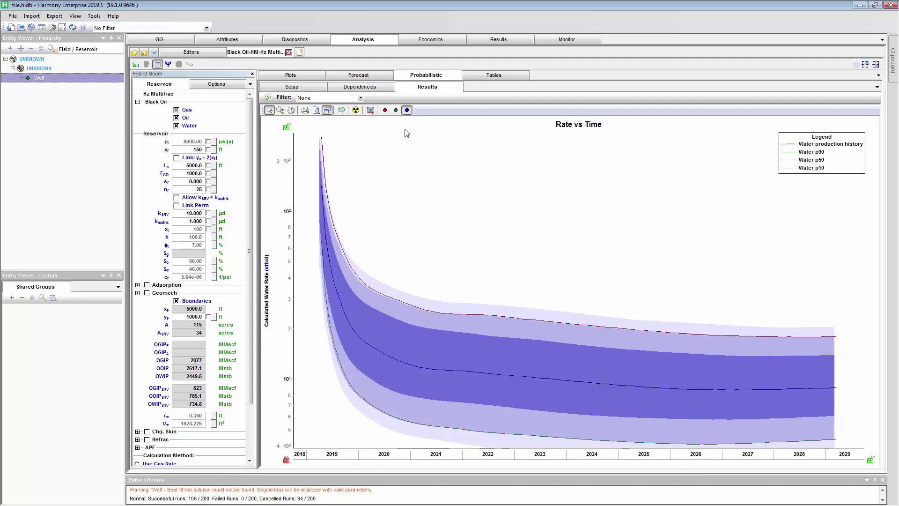
{"action": "left_click", "coordinate": [396, 110]}
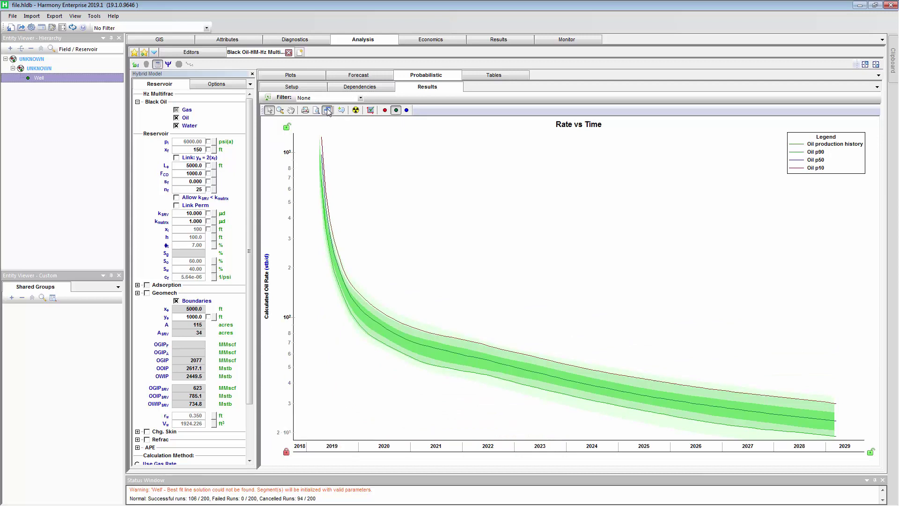
{"action": "left_click", "coordinate": [327, 110]}
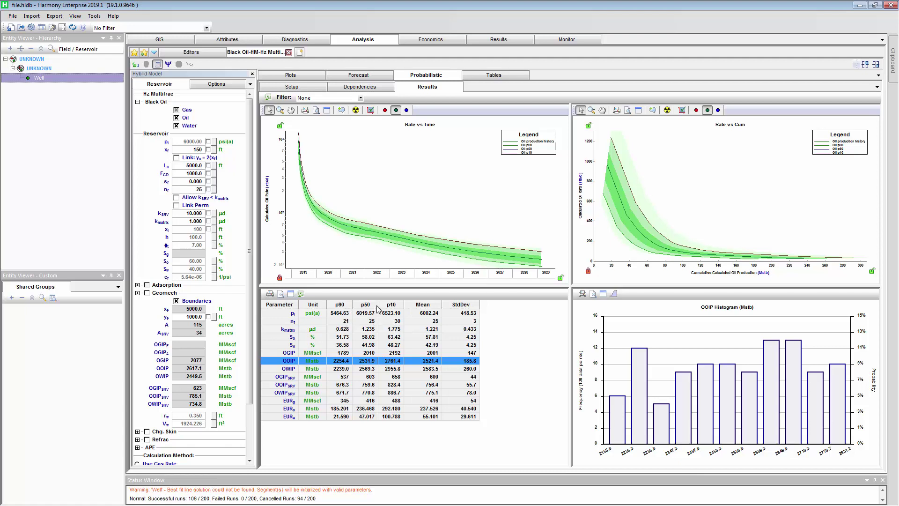
- Examine the histograms of nf, OGIP, oil EUR and the other in-place volumes from the probabilistic results table
{"action": "left_click", "coordinate": [287, 323]}
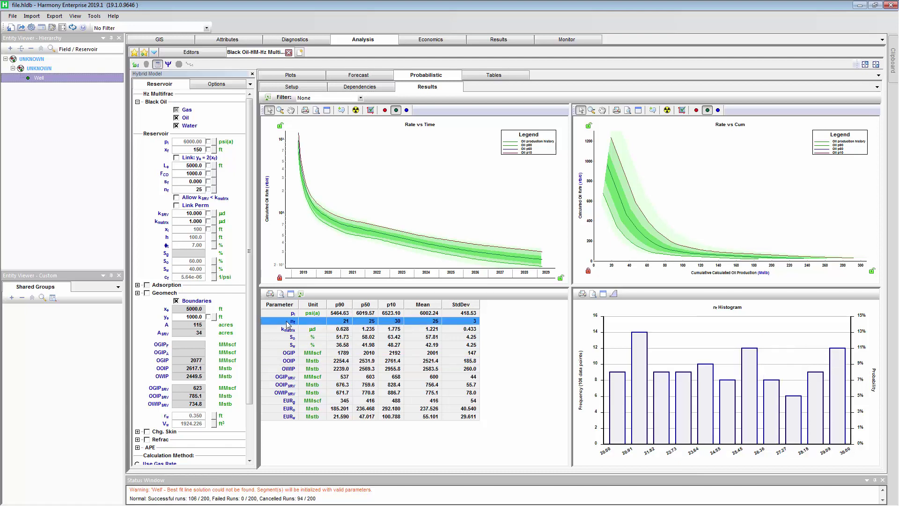
{"action": "left_click", "coordinate": [288, 352]}
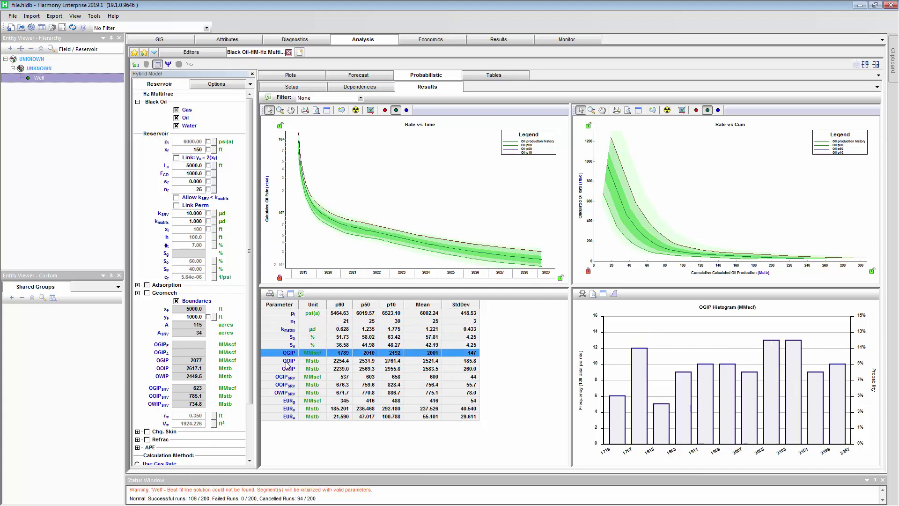
{"action": "left_click", "coordinate": [282, 409]}
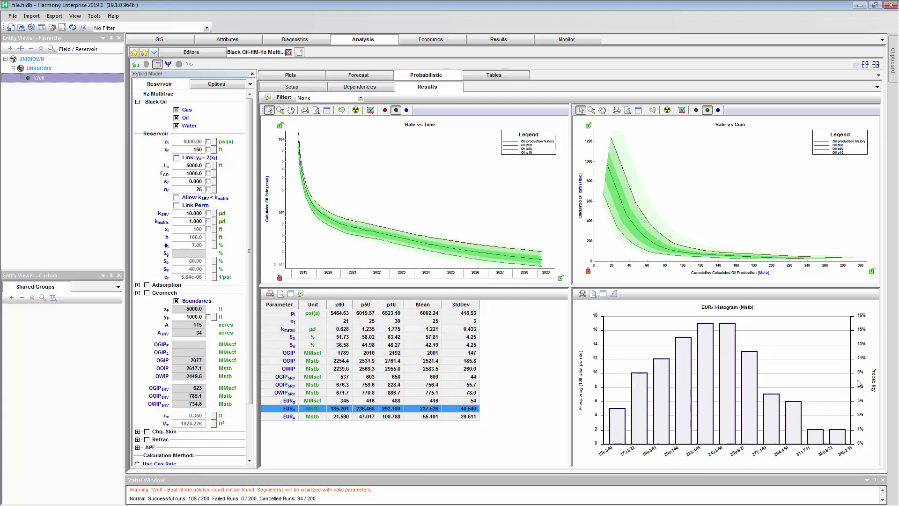
{"action": "left_click", "coordinate": [286, 384]}
{"action": "left_click", "coordinate": [278, 369]}
{"action": "left_click", "coordinate": [279, 354]}
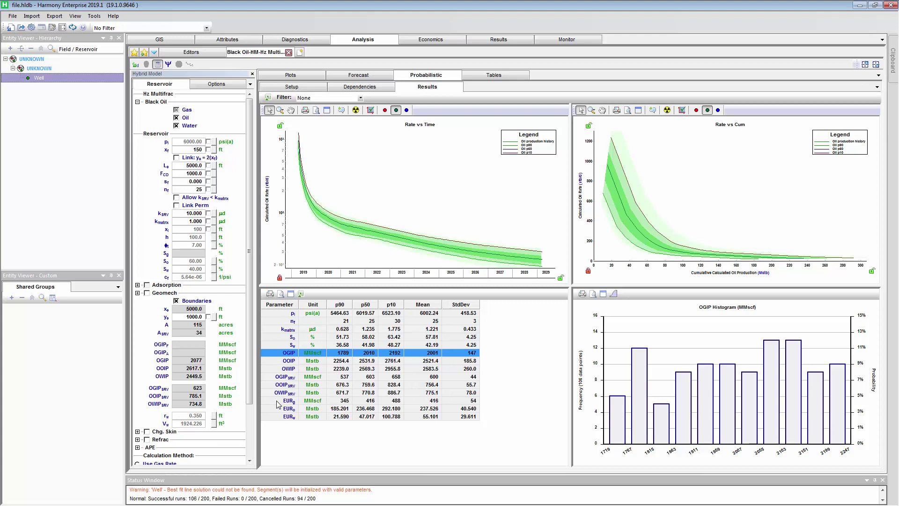
- Change the histogram to a CDF plot and examine it for nf, OGIP and OGIP SRV
{"action": "left_click", "coordinate": [614, 293]}
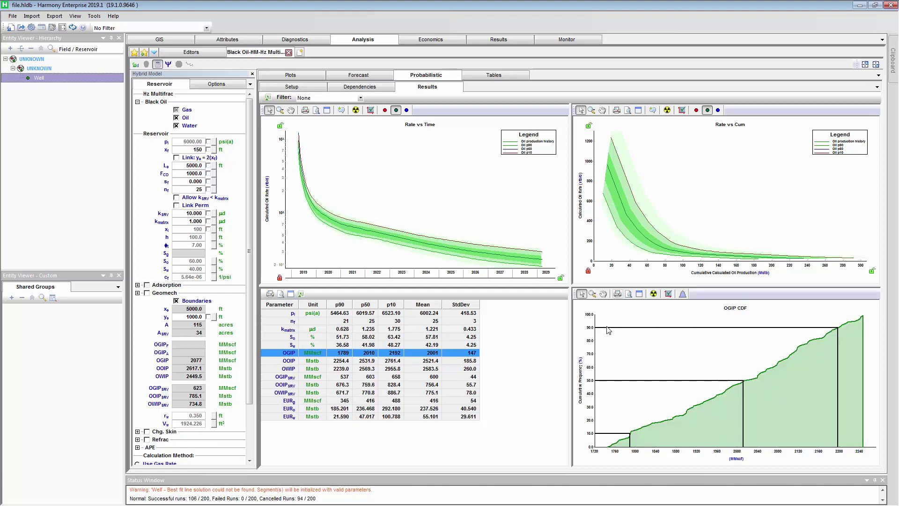
{"action": "left_click", "coordinate": [289, 322]}
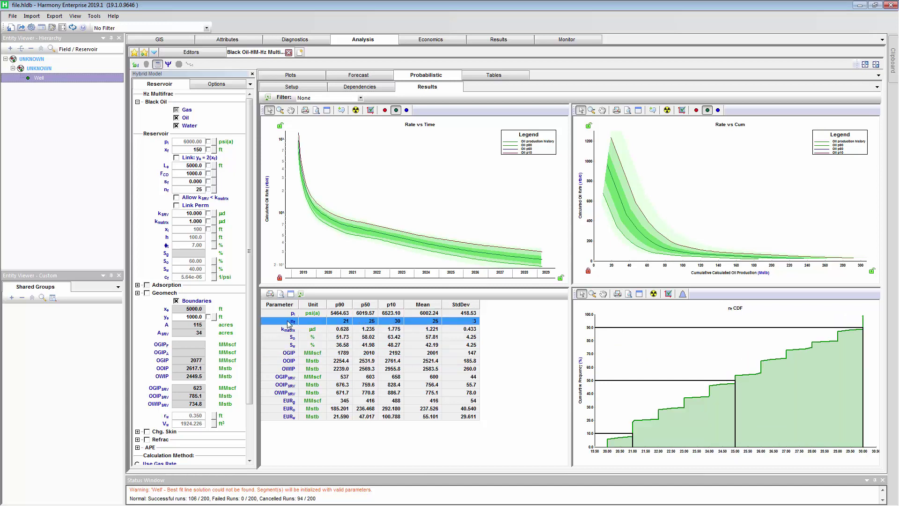
{"action": "left_click", "coordinate": [288, 336]}
{"action": "left_click", "coordinate": [287, 353]}
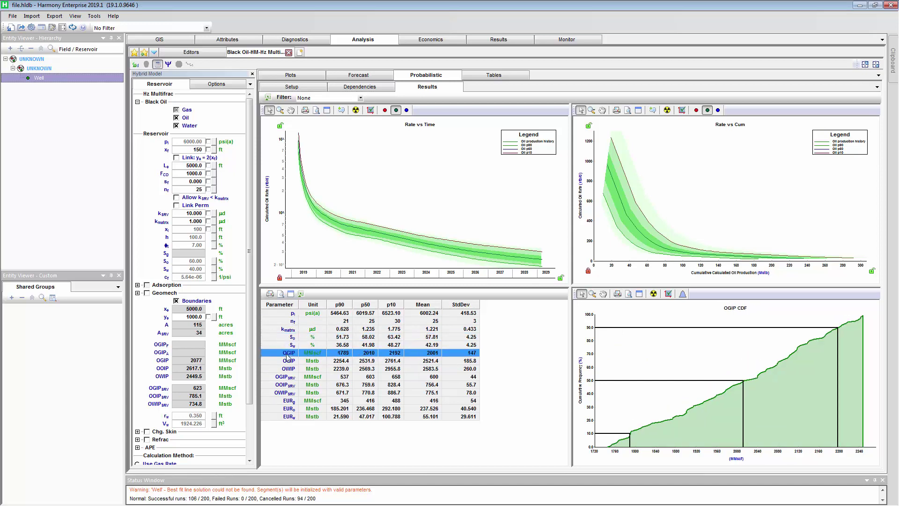
{"action": "left_click", "coordinate": [284, 377]}
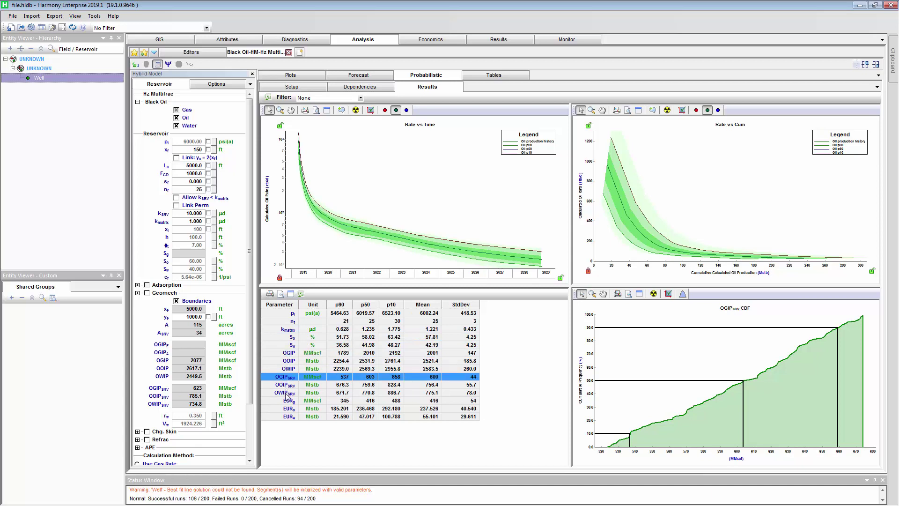
- Switch to Excel and examine the individual runs on the export sheet, comparing pi, nf, kmatrix, So and Sw with Ultimate Recoverable Oil
{"action": "right_click", "coordinate": [709, 349]}
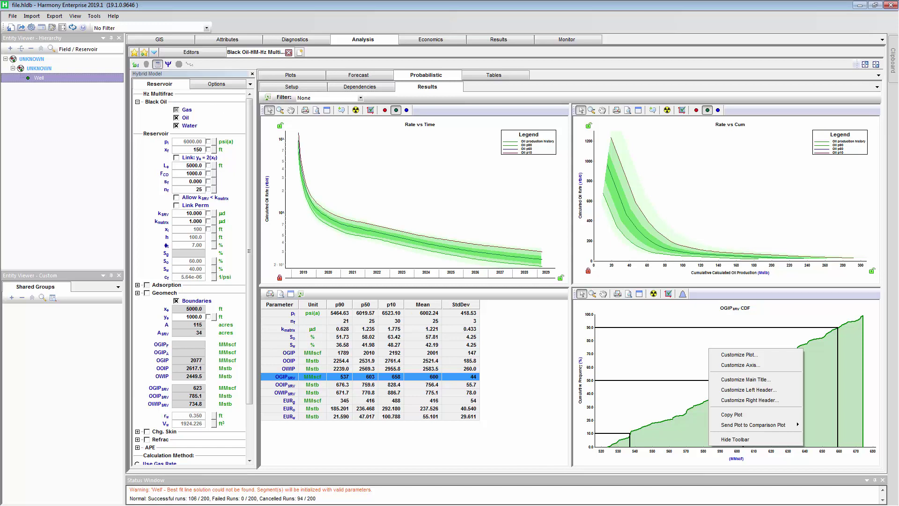
{"action": "key", "text": "alt+Tab"}
{"action": "key", "text": "ctrl+Page_Up"}
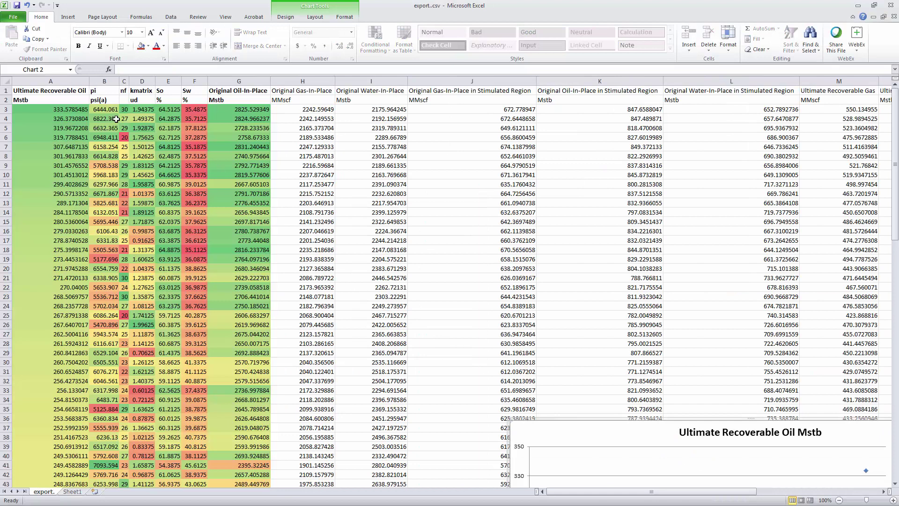
{"action": "left_click", "coordinate": [107, 91]}
{"action": "left_click_drag", "start_coordinate": [107, 110], "coordinate": [104, 409]}
{"action": "left_click_drag", "start_coordinate": [125, 119], "coordinate": [126, 355]}
{"action": "left_click_drag", "start_coordinate": [105, 118], "coordinate": [235, 259]}
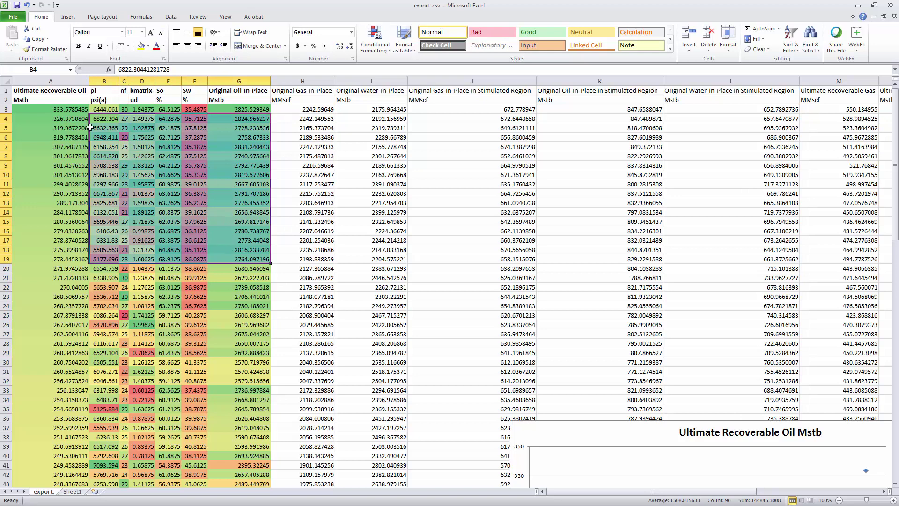
{"action": "left_click_drag", "start_coordinate": [75, 111], "coordinate": [59, 374]}
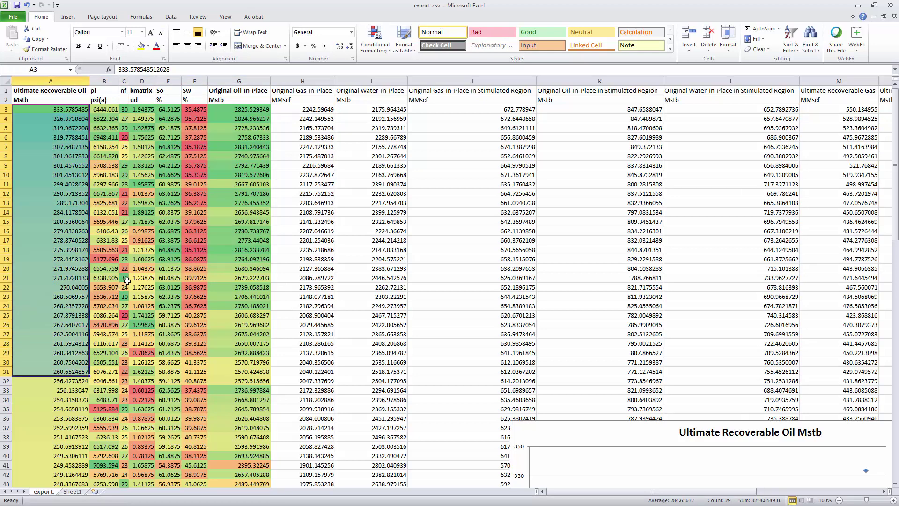
- Inspect the Ultimate Recoverable Oil chart and the highest-ranking runs from Ultimate Recoverable Oil through Original Oil-In-Place
{"action": "left_click", "coordinate": [635, 424]}
{"action": "left_click_drag", "start_coordinate": [635, 424], "coordinate": [397, 149]}
{"action": "key", "text": "ctrl+z"}
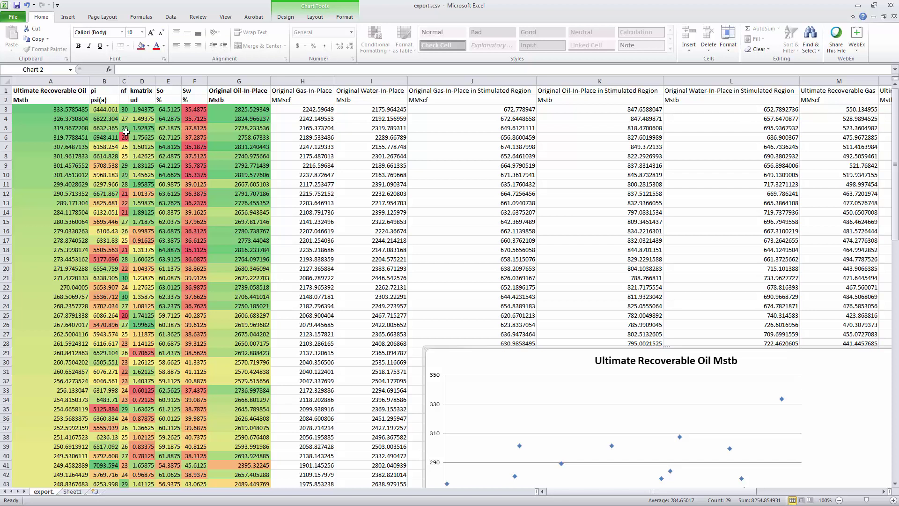
{"action": "left_click_drag", "start_coordinate": [74, 118], "coordinate": [231, 346]}
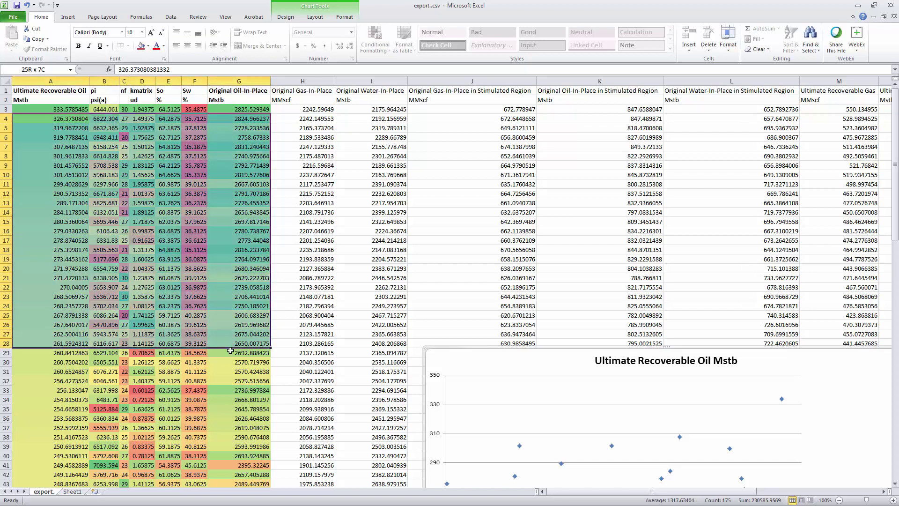
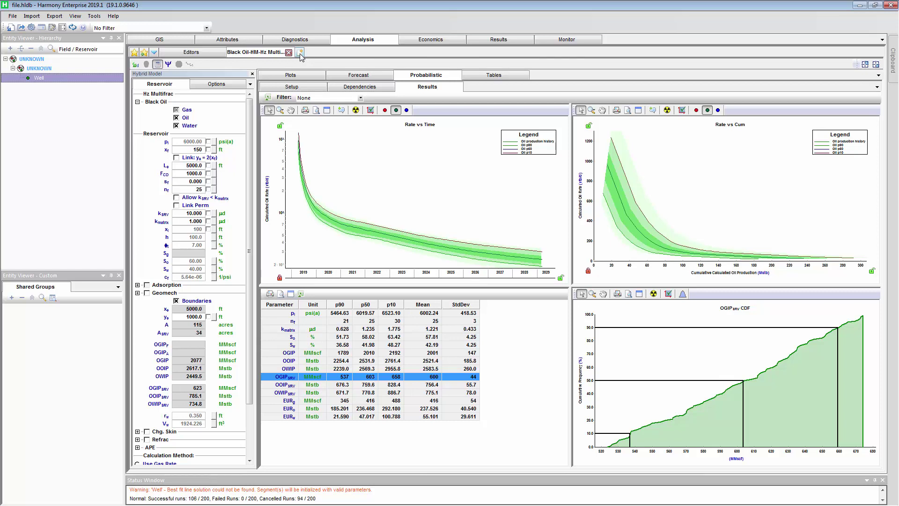
- Switch back to Harmony Enterprise and create an Oil Rate vs. Time decline worksheet for the well
{"action": "left_click", "coordinate": [300, 53]}
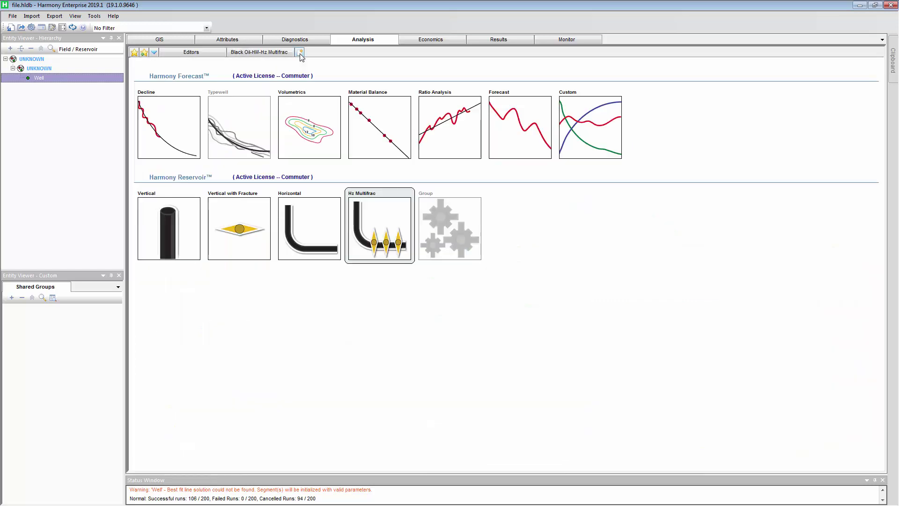
{"action": "left_click", "coordinate": [165, 111]}
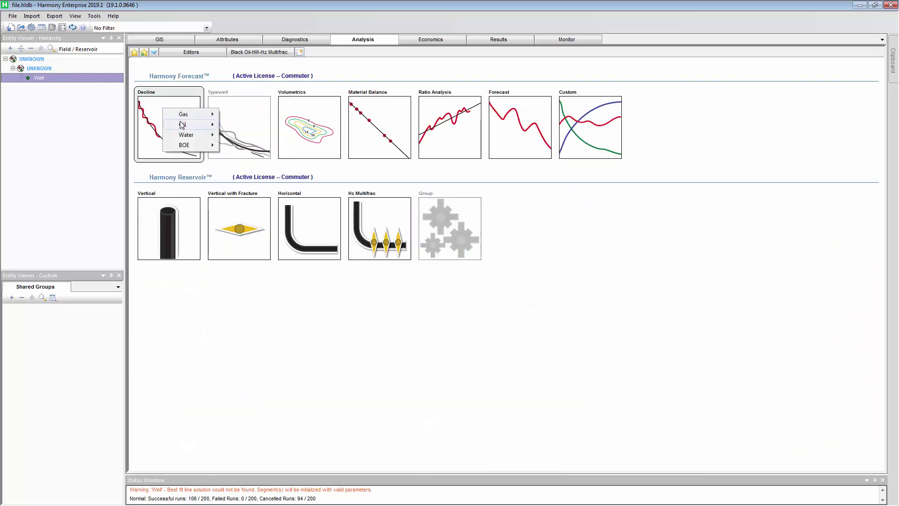
{"action": "mouse_move", "coordinate": [187, 124]}
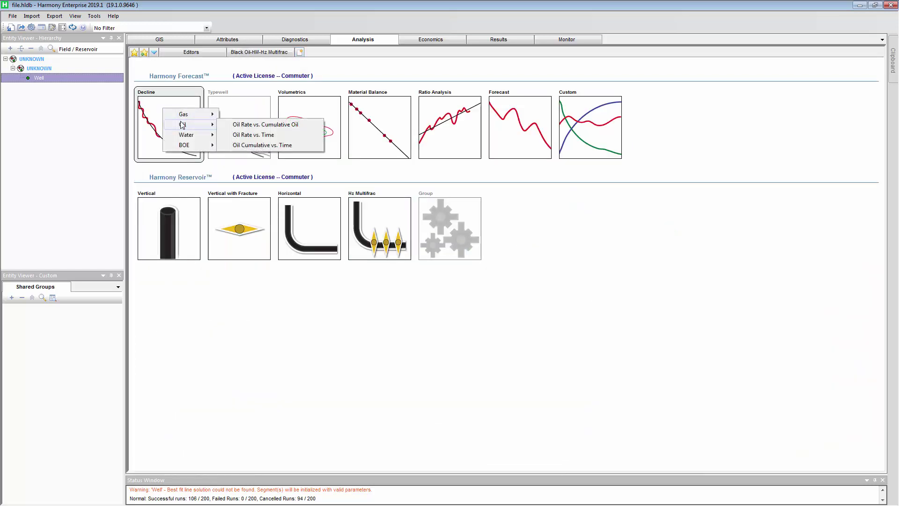
{"action": "left_click", "coordinate": [243, 135]}
{"action": "left_click", "coordinate": [263, 147]}
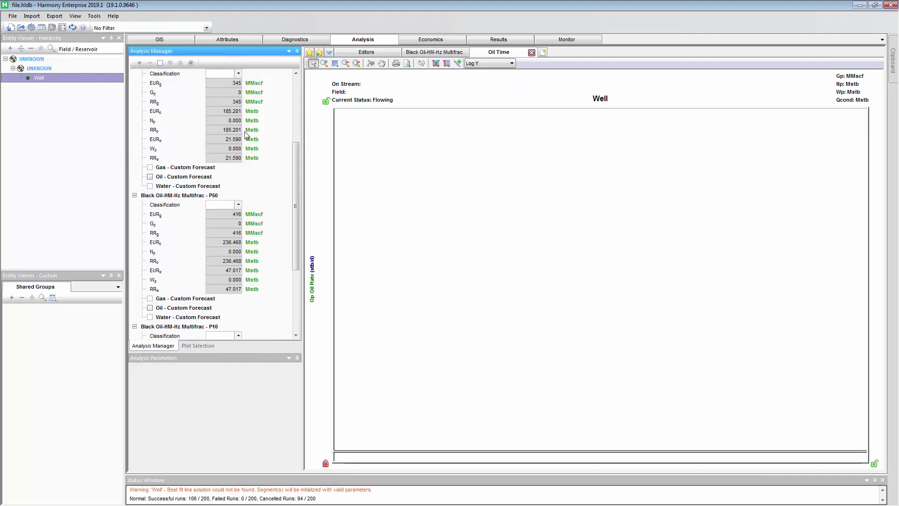
- Collapse the analysis list and display the oil custom forecasts of the P90, P50 and P10 Black Oil-HM-Hz Multifrac analyses on the plot
{"action": "left_click", "coordinate": [181, 63]}
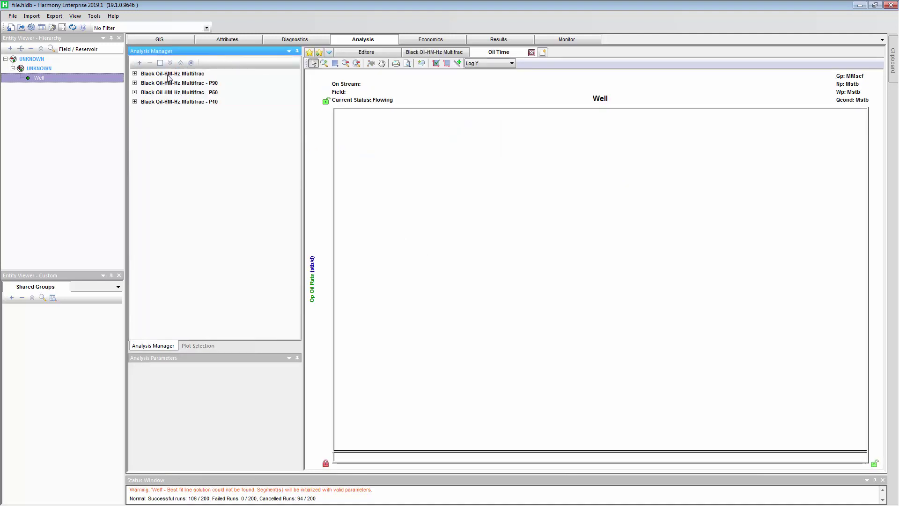
{"action": "left_click", "coordinate": [135, 83]}
{"action": "left_click", "coordinate": [150, 195]}
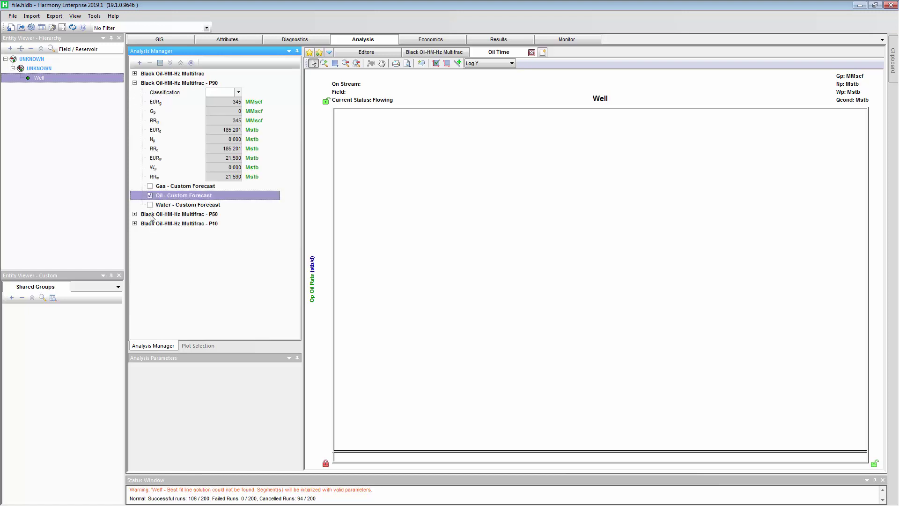
{"action": "left_click", "coordinate": [134, 214]}
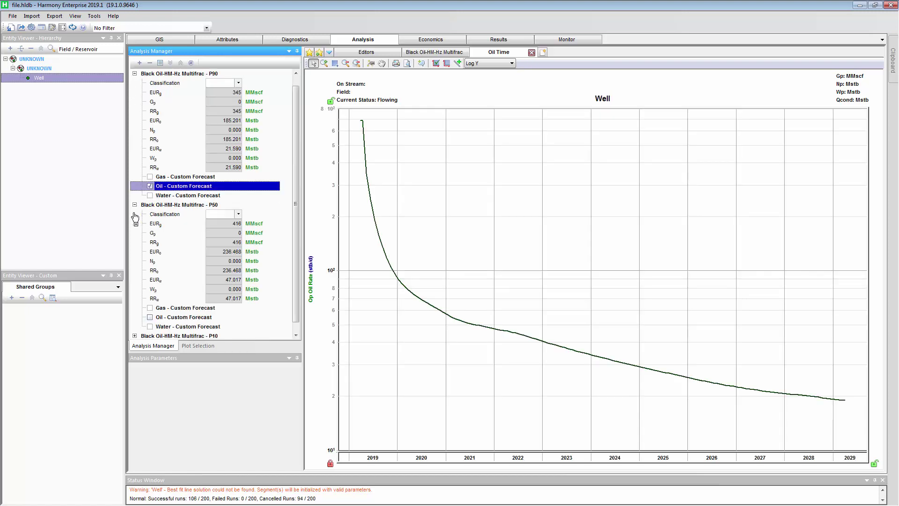
{"action": "left_click", "coordinate": [150, 317]}
{"action": "left_click", "coordinate": [134, 336]}
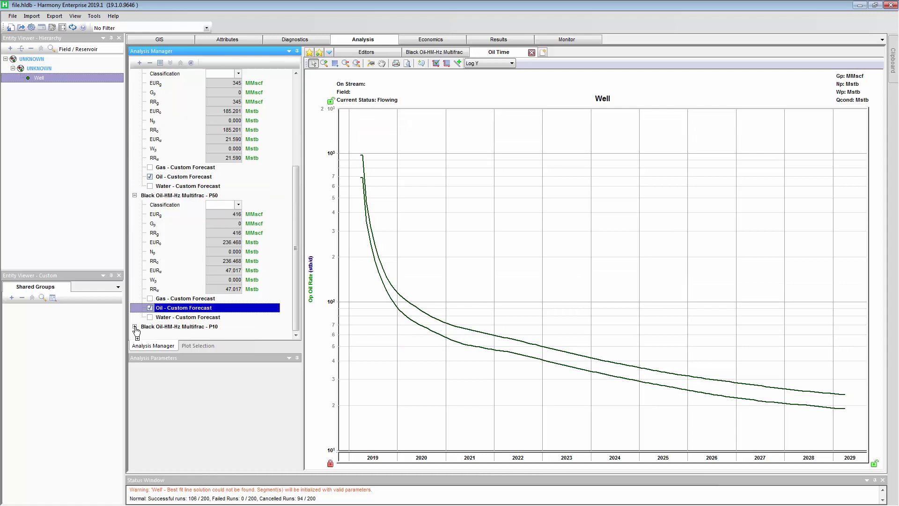
{"action": "left_click", "coordinate": [150, 318]}
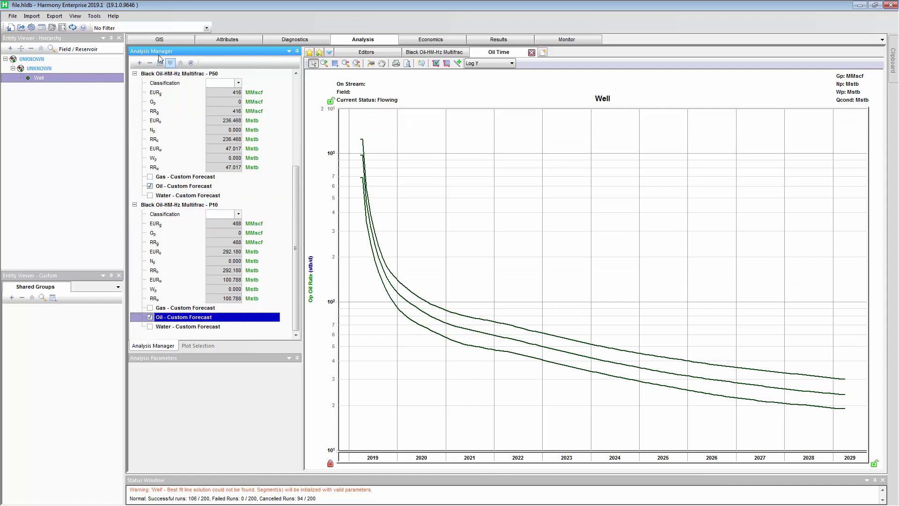
- Add an Oil - Decline analysis and fit it to the P50 oil custom forecast of Black Oil-HM-Hz Multifrac
{"action": "left_click", "coordinate": [139, 62]}
{"action": "left_click", "coordinate": [155, 75]}
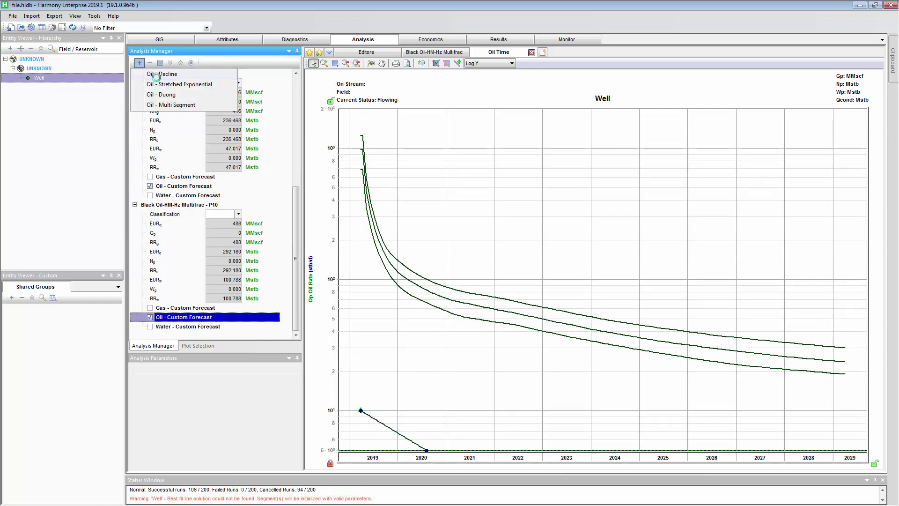
{"action": "left_click", "coordinate": [199, 368]}
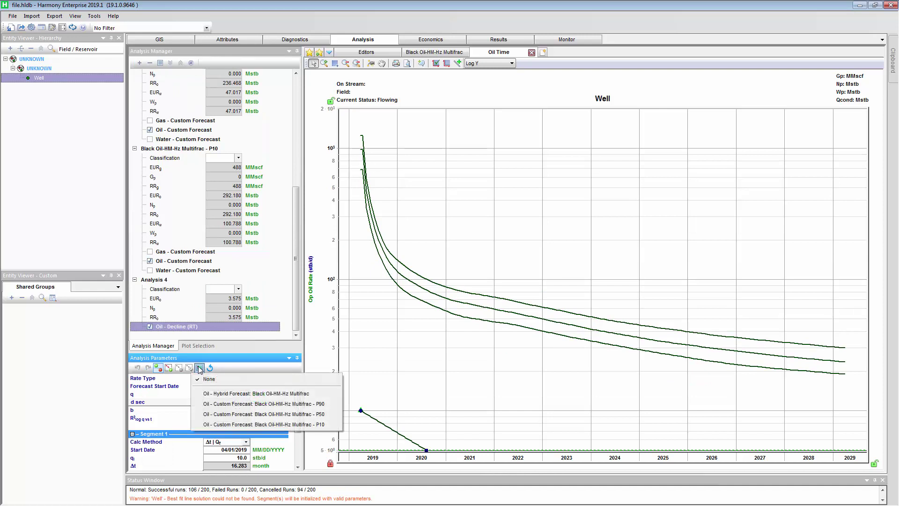
{"action": "left_click", "coordinate": [296, 413]}
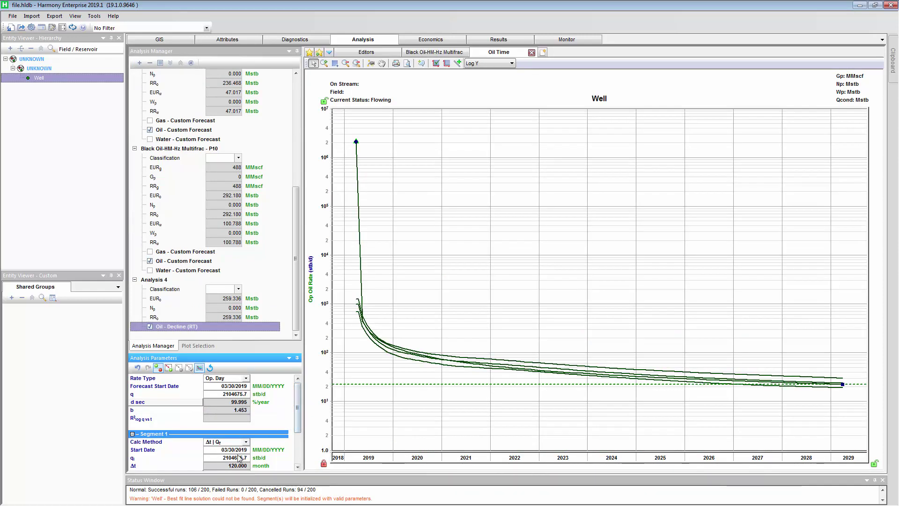
- Set the initial rate qi of Segment 1 in the oil decline to 1000 stb/d
{"action": "double_click", "coordinate": [238, 460]}
{"action": "type", "text": "1000"}
{"action": "key", "text": "Tab"}
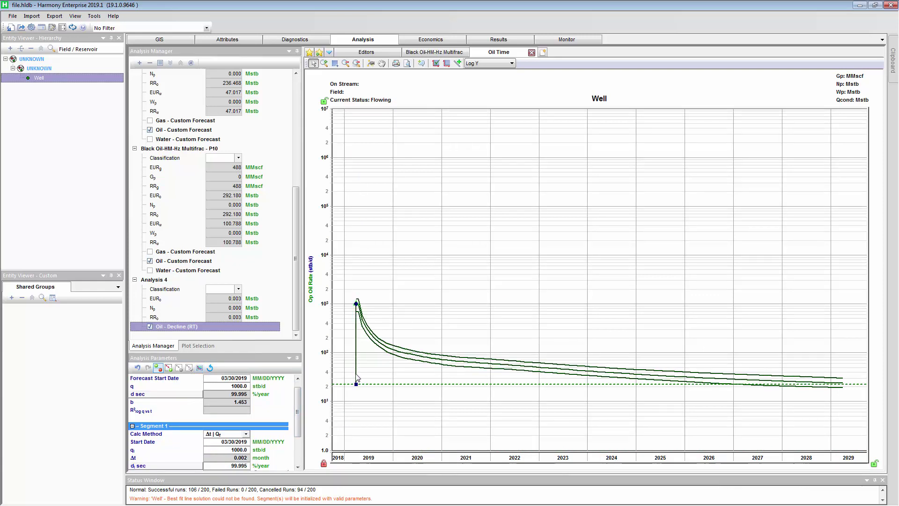
- Reshape the oil decline to match the P50 forecast, with a duration of about 122 months and b about 1.39, and compare their oil EURs
{"action": "left_click_drag", "start_coordinate": [356, 383], "coordinate": [745, 388]}
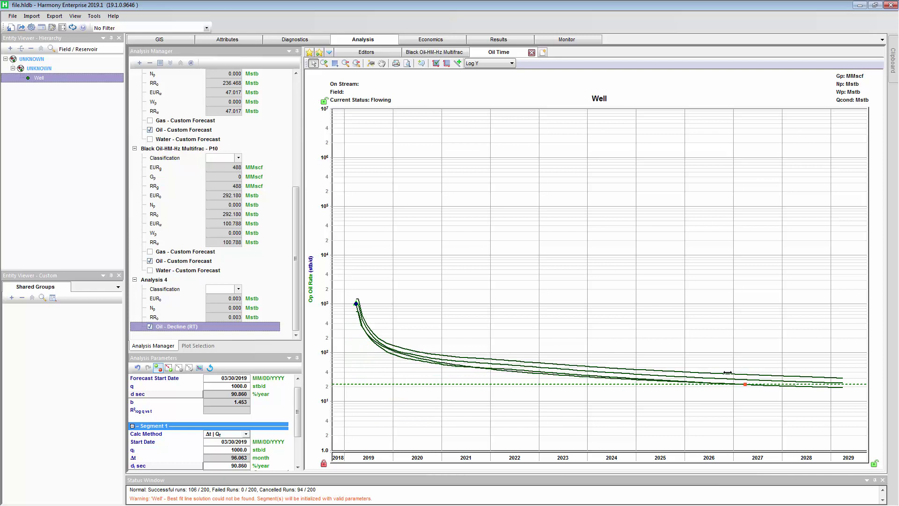
{"action": "mouse_move", "coordinate": [322, 410]}
{"action": "left_mouse_down"}
{"action": "mouse_move", "coordinate": [319, 387]}
{"action": "mouse_move", "coordinate": [318, 408]}
{"action": "left_mouse_up"}
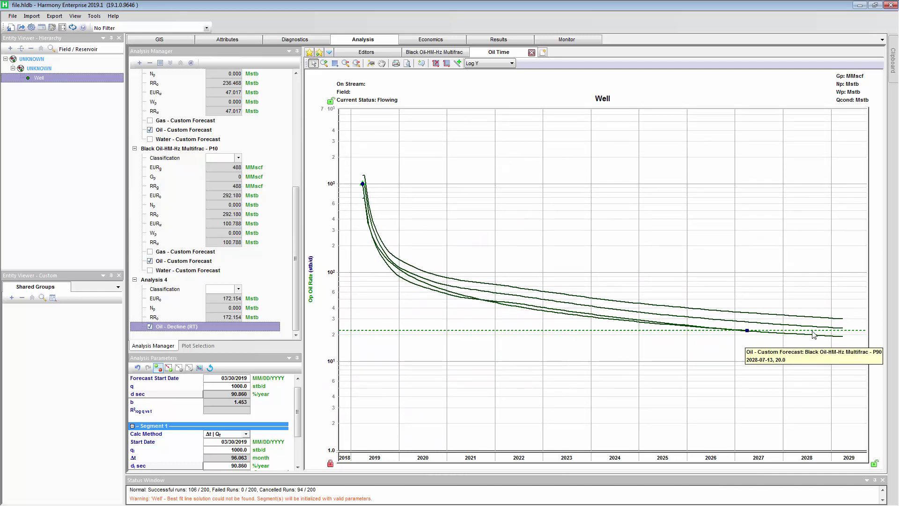
{"action": "left_click_drag", "start_coordinate": [748, 331], "coordinate": [850, 329]}
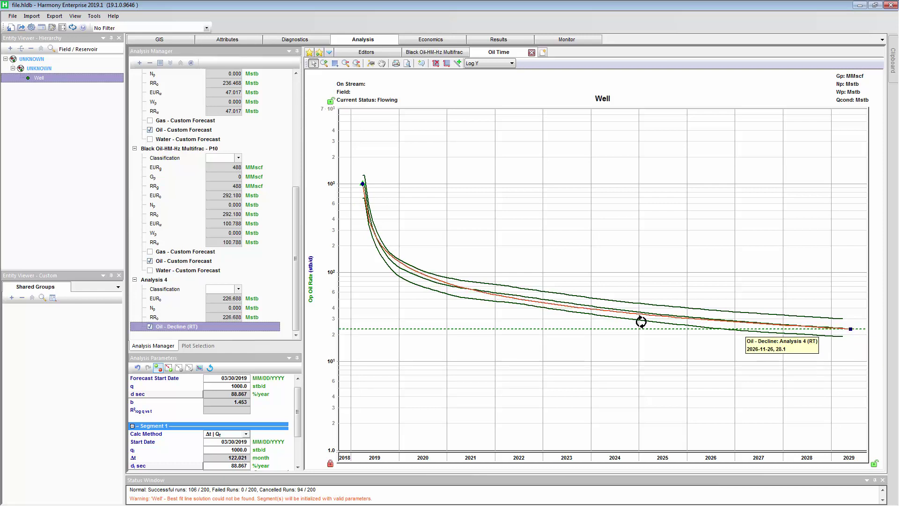
{"action": "left_click_drag", "start_coordinate": [468, 290], "coordinate": [469, 286]}
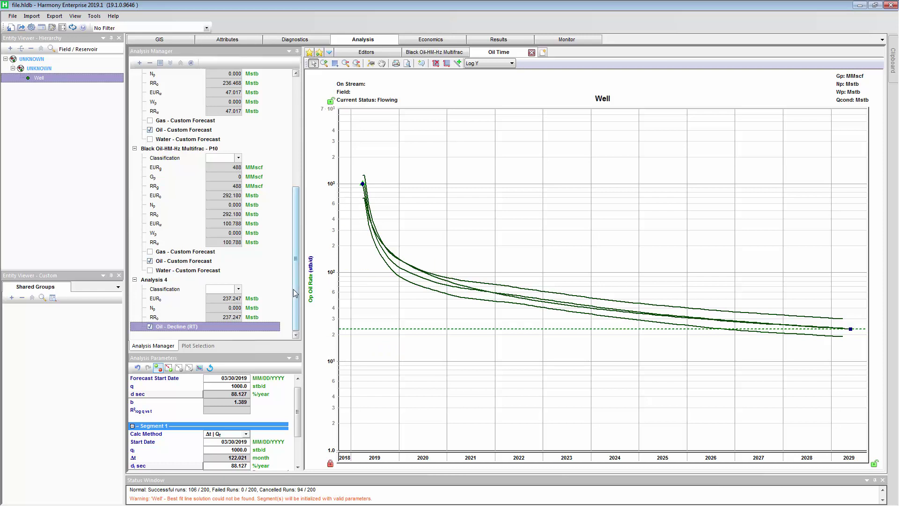
{"action": "left_click", "coordinate": [225, 301]}
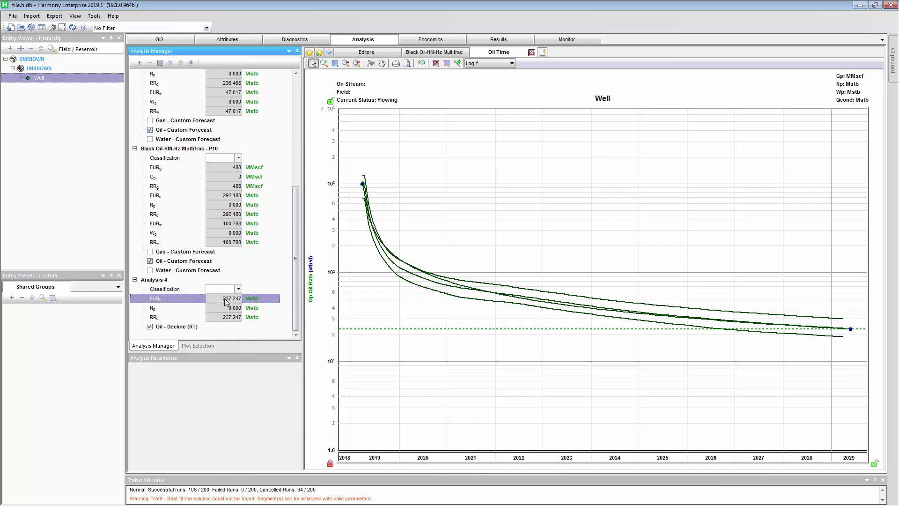
{"action": "scroll", "coordinate": [296, 261], "scroll_direction": "up", "scroll_amount": 4}
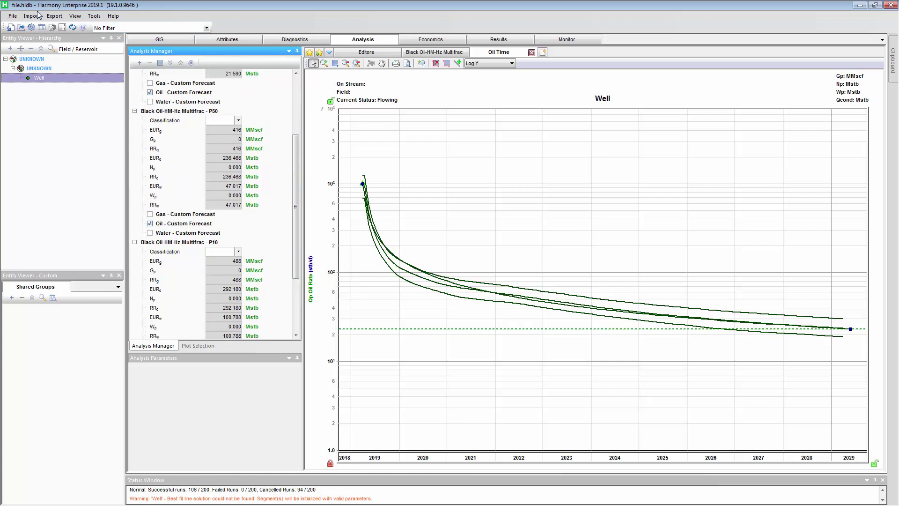
- Examine the available formats for exporting decline parameters, and close the export without running it
{"action": "left_click", "coordinate": [54, 17]}
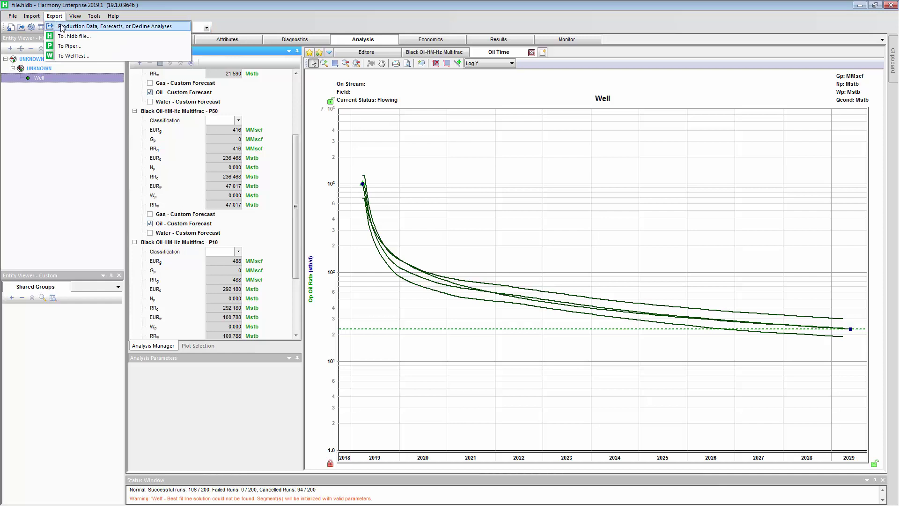
{"action": "left_click", "coordinate": [63, 27]}
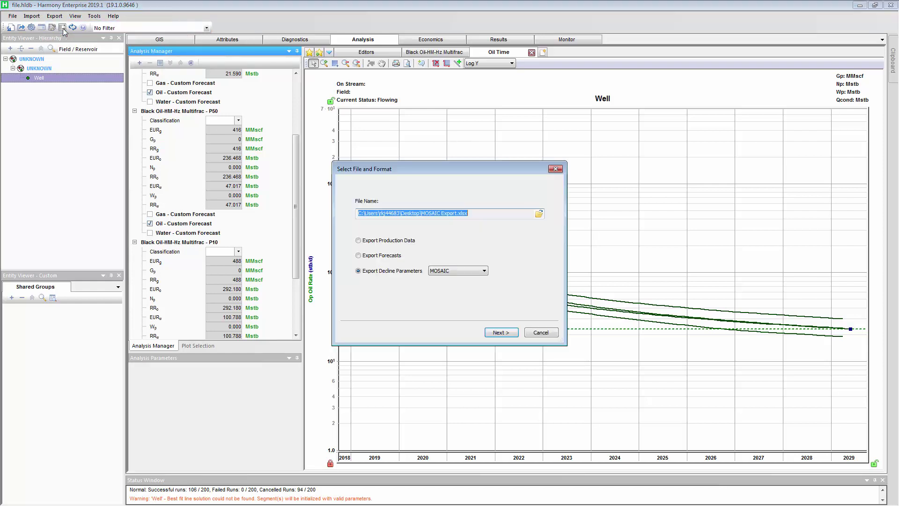
{"action": "left_click", "coordinate": [461, 273]}
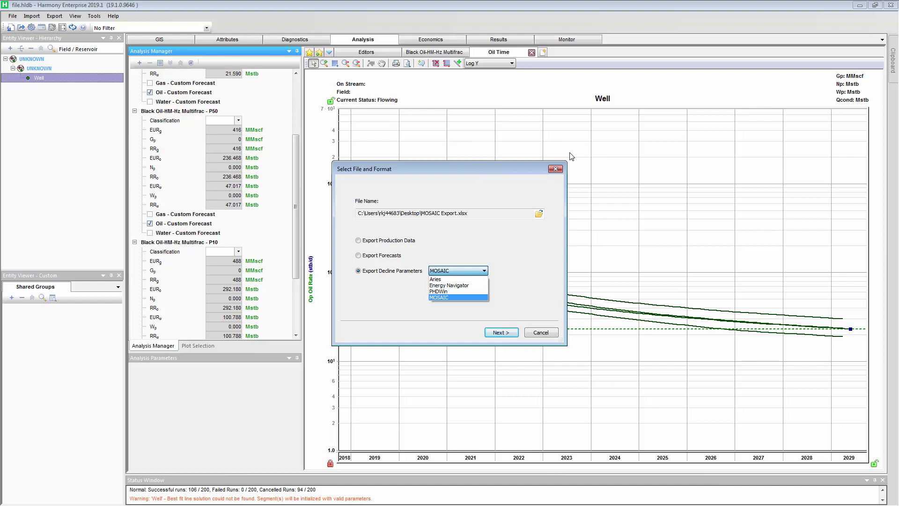
{"action": "left_click", "coordinate": [559, 176]}
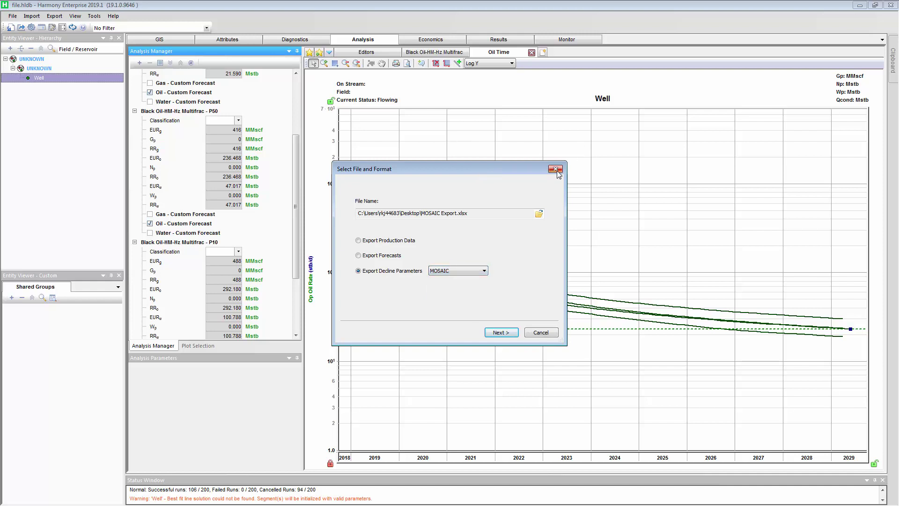
{"action": "left_click", "coordinate": [541, 332]}
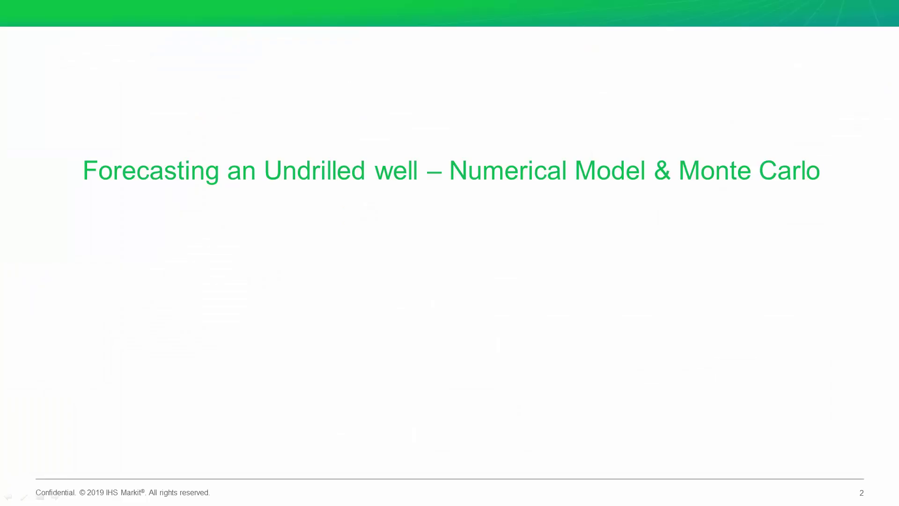
{"action": "left_click", "coordinate": [229, 390]}
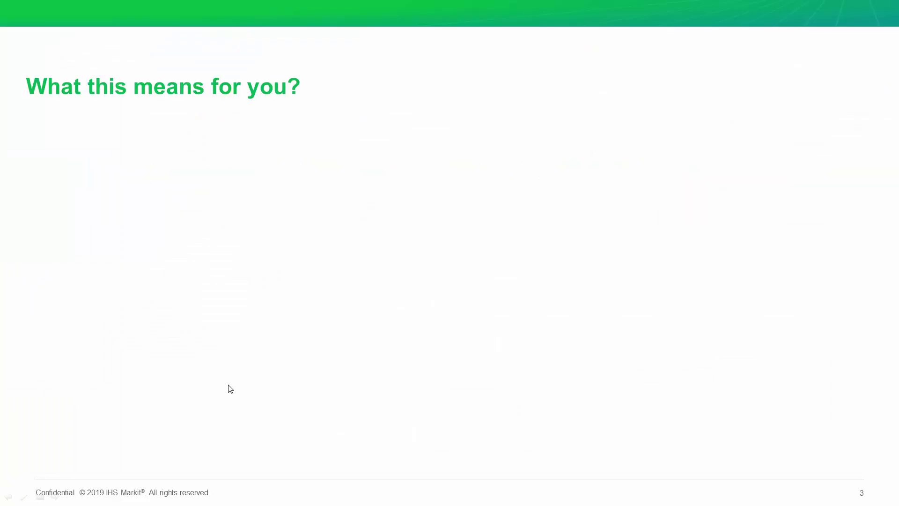
{"action": "left_click", "coordinate": [230, 388]}
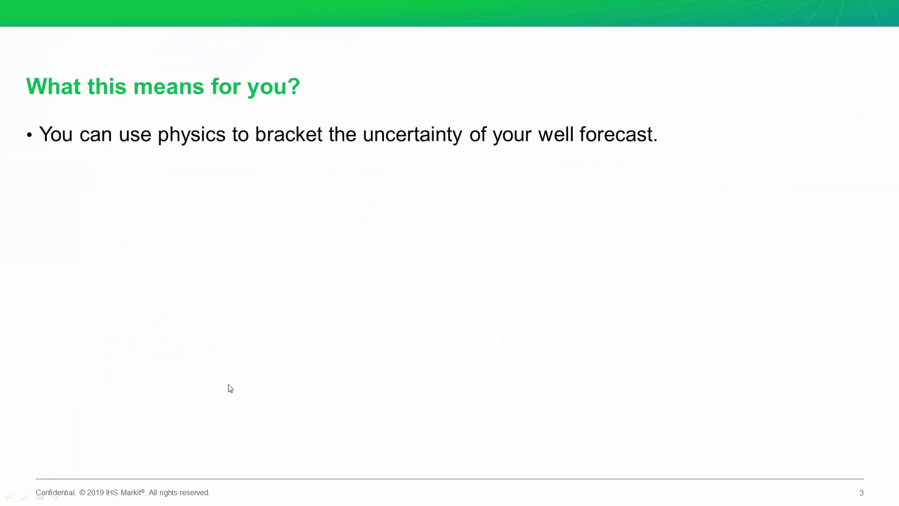